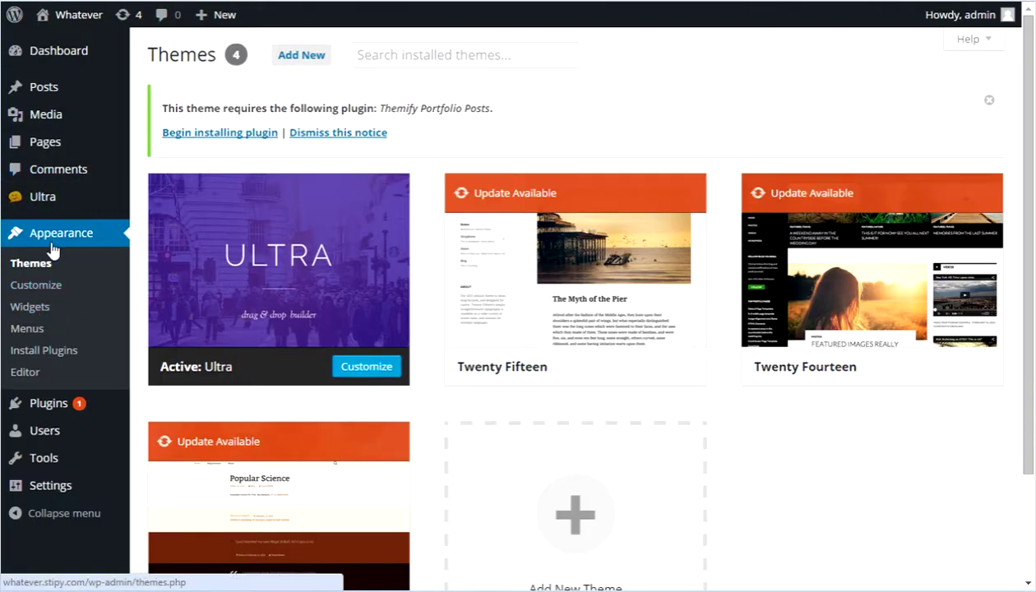
# Open the theme's menu editor and review the Main Menu's name, structure and settings.
pyautogui.click(33, 332)
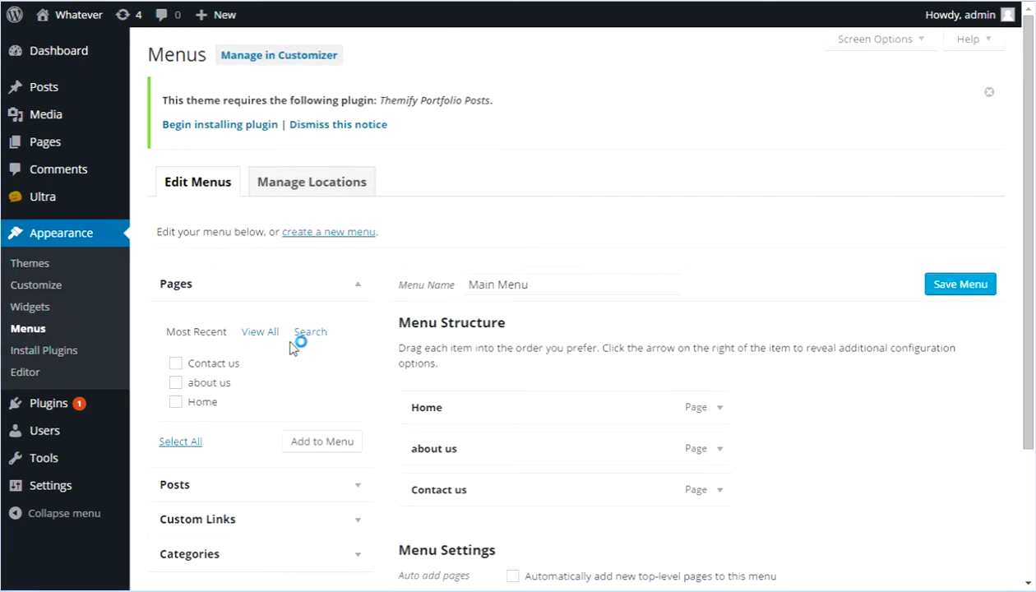
pyautogui.click(569, 279)
pyautogui.moveTo(569, 284); pyautogui.dragTo(466, 283)
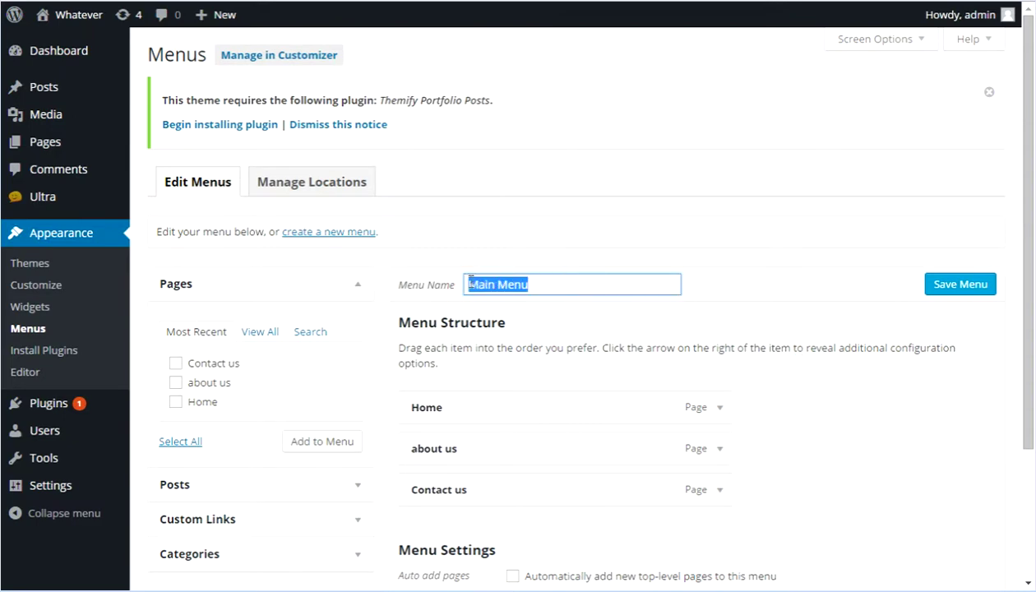
pyautogui.click(803, 248)
pyautogui.scroll(-3, 644, 458)
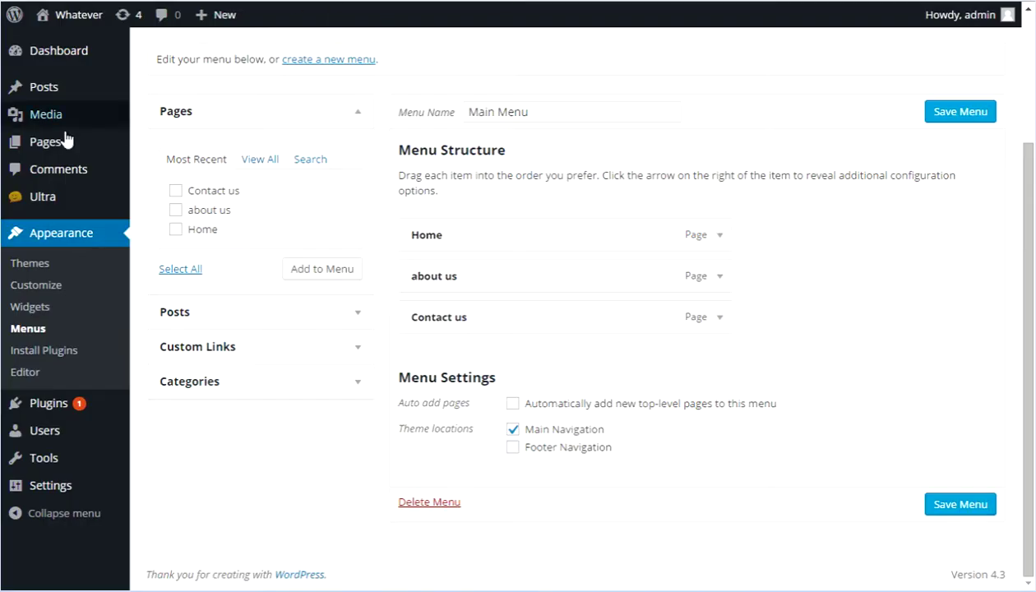
# Open the Home page for editing and check the Custom Menu choices in its Themify Custom Panel.
pyautogui.moveTo(30, 146)
pyautogui.click(146, 141)
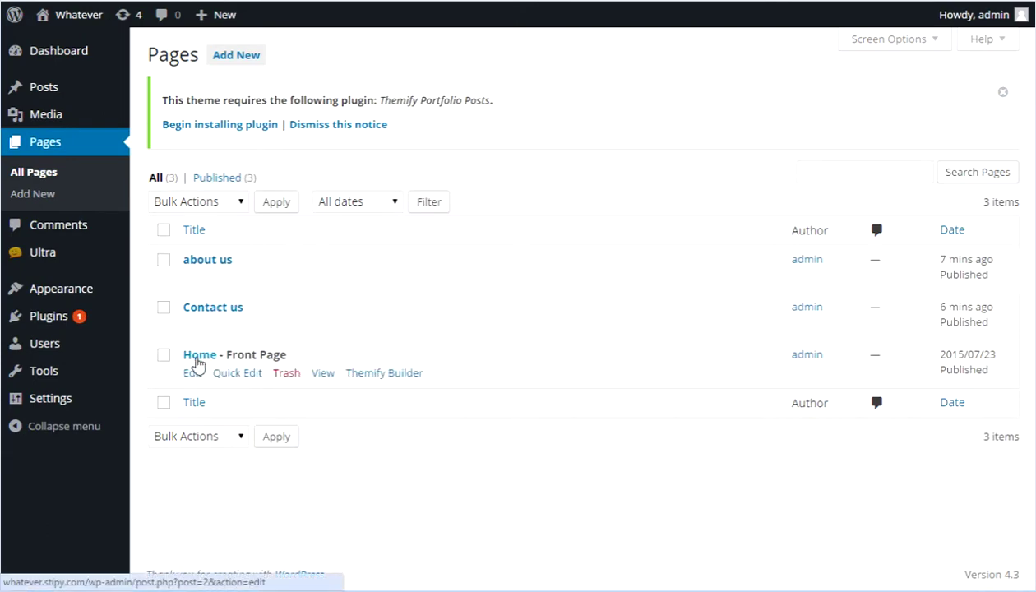
pyautogui.click(199, 356)
pyautogui.scroll(-5, 734, 308)
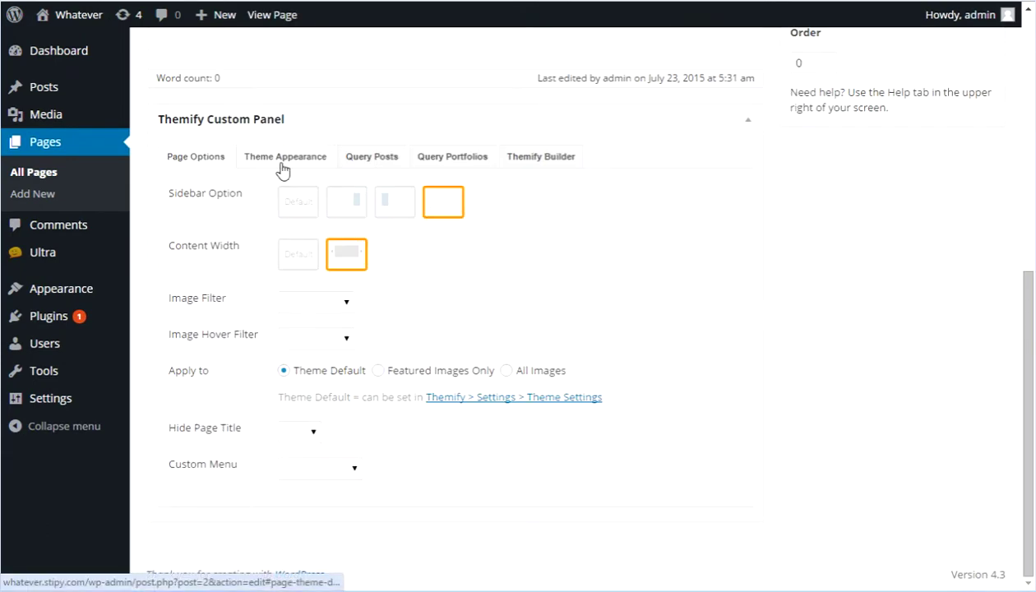
pyautogui.click(322, 470)
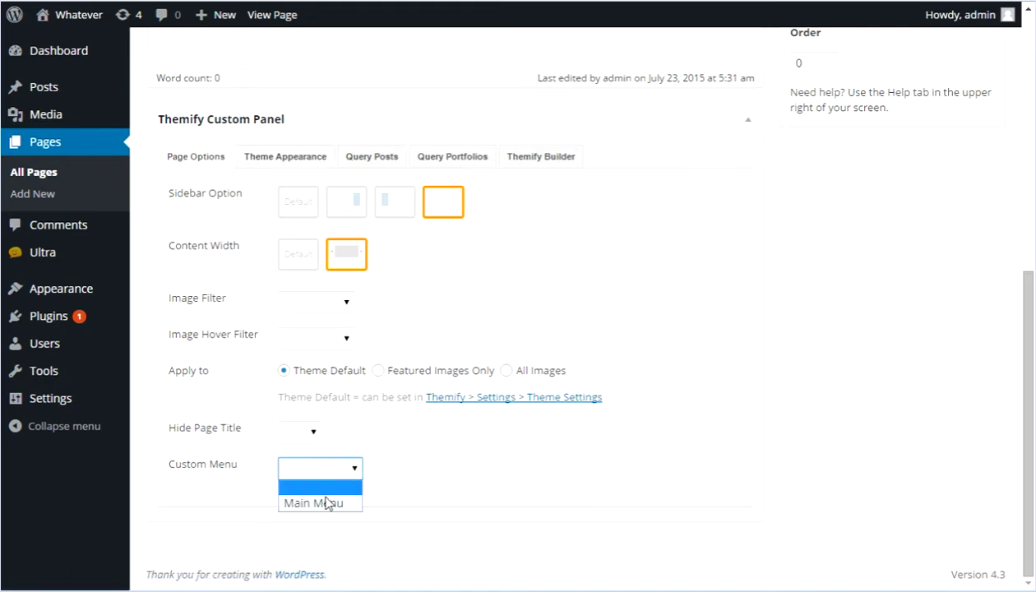
pyautogui.click(436, 503)
# Examine the Home page's Theme Appearance options, from body background and accent color down to the footer elements.
pyautogui.click(286, 157)
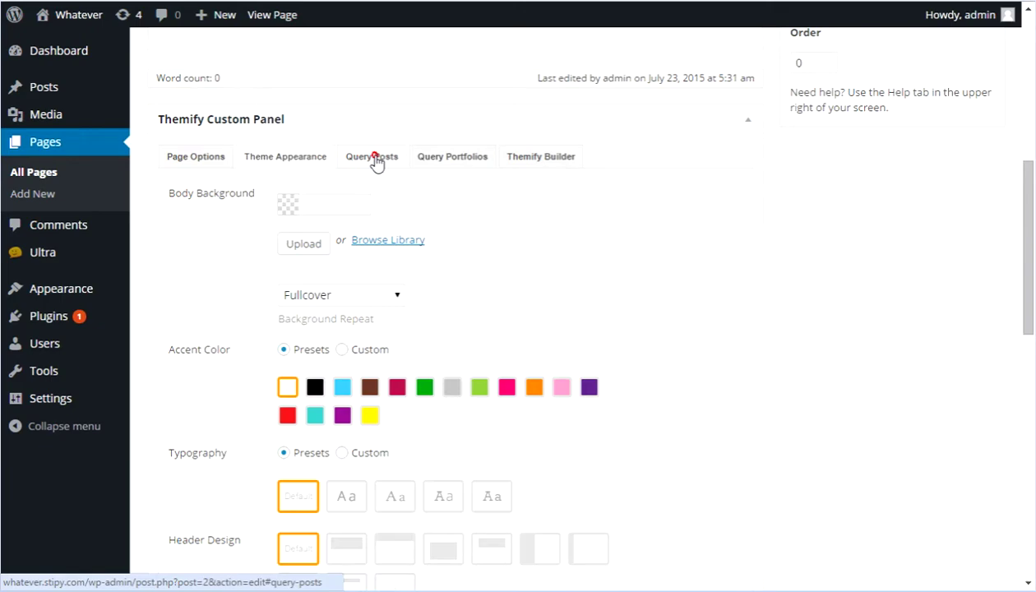
pyautogui.click(371, 157)
pyautogui.click(292, 320)
pyautogui.scroll(-4, 535, 400)
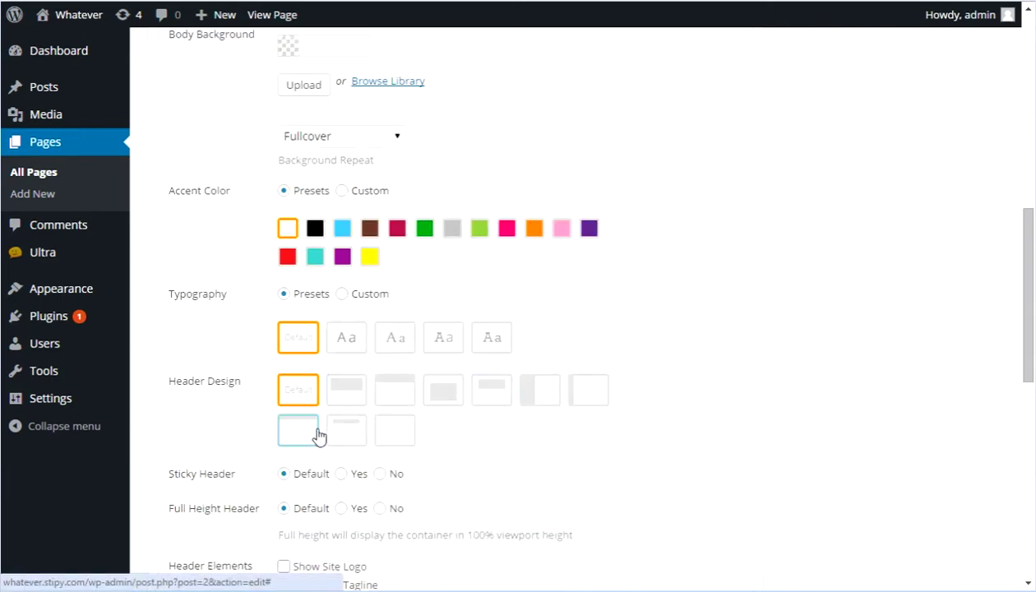
pyautogui.scroll(-6, 699, 365)
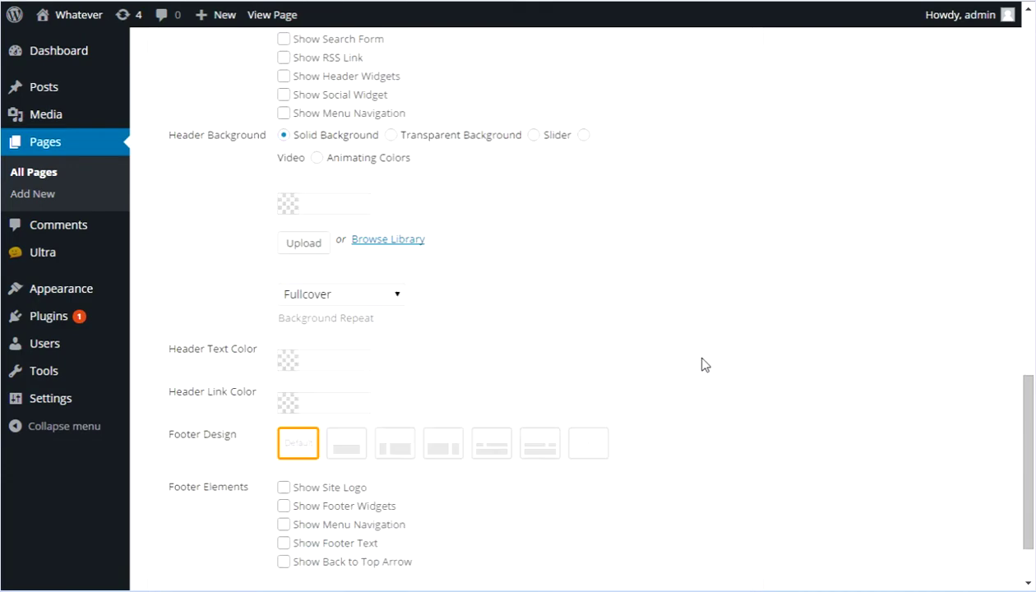
pyautogui.scroll(10, 700, 360)
# Open the Ultra theme's customizer and show its Themify Options.
pyautogui.moveTo(76, 97)
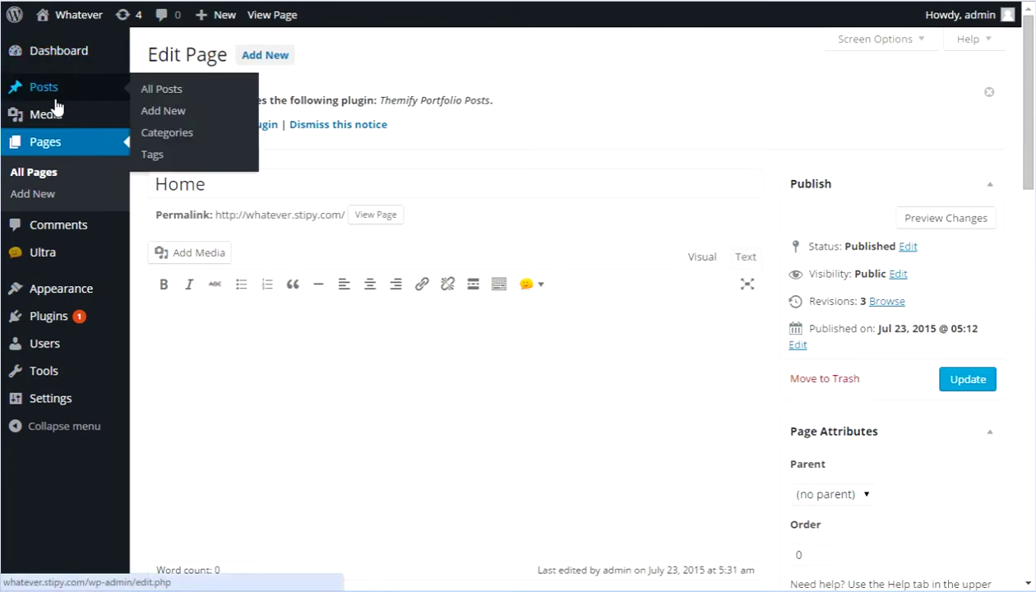
pyautogui.moveTo(39, 256)
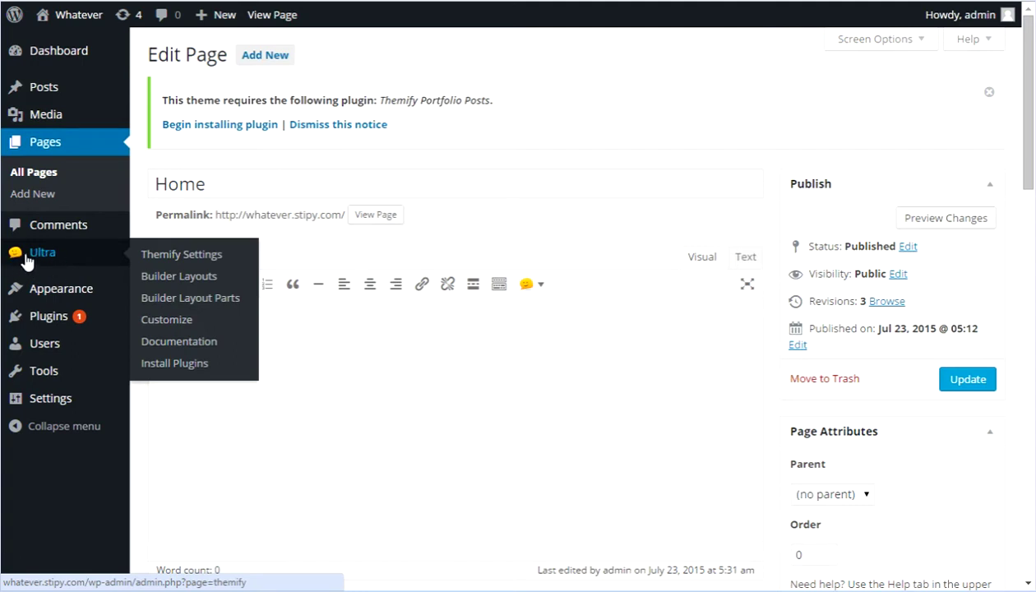
pyautogui.click(179, 322)
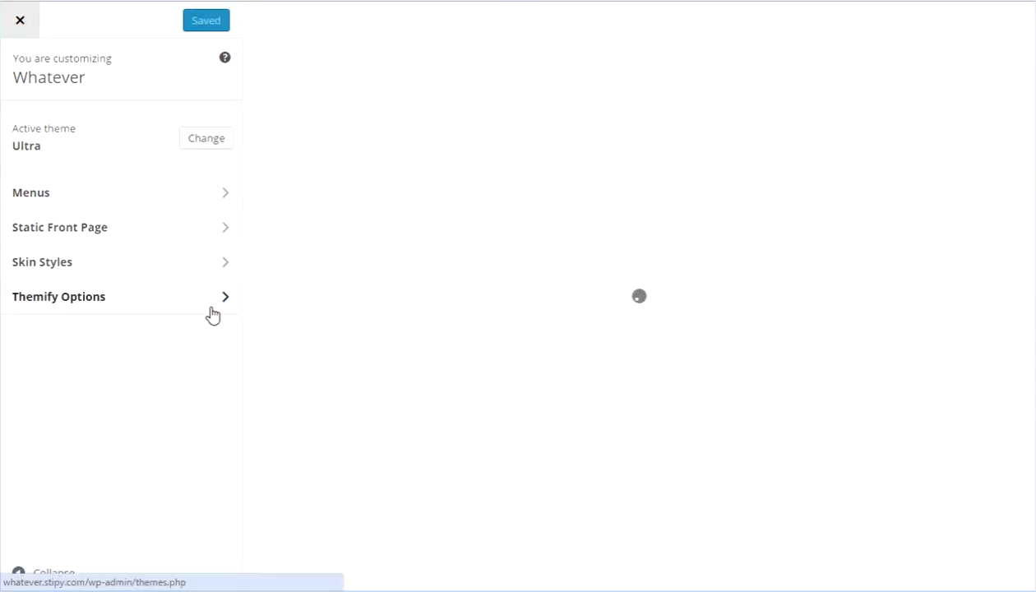
pyautogui.click(213, 312)
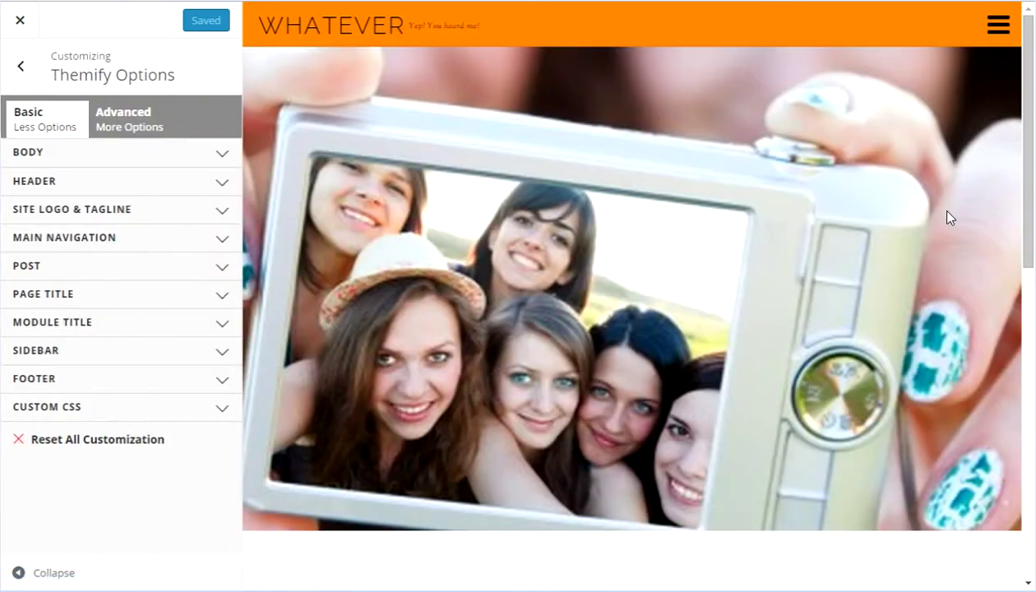
# Look over the home page in the customizer preview and on the live site, from header to icon sections.
pyautogui.scroll(-10, 844, 145)
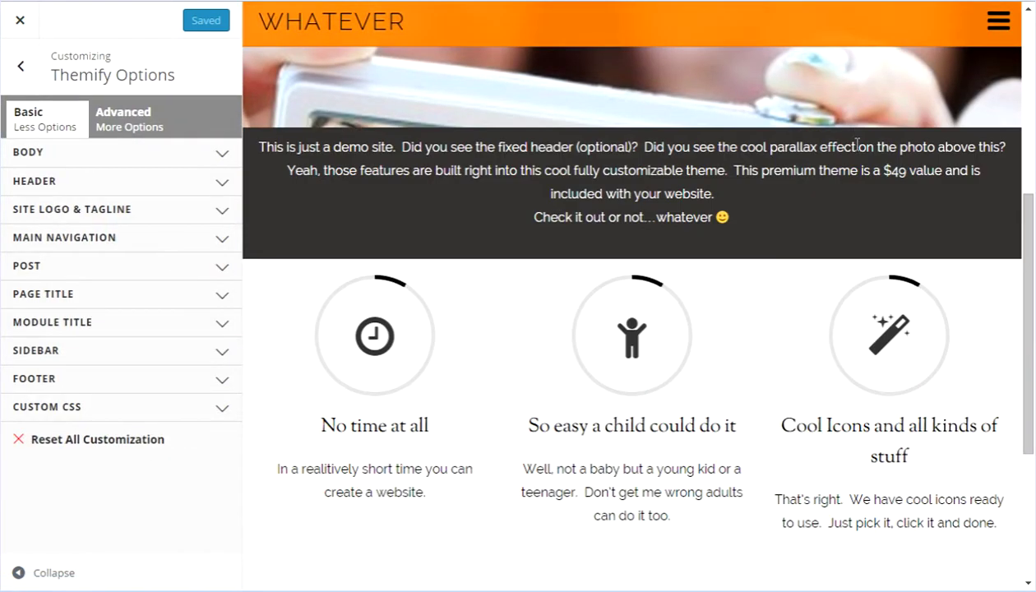
pyautogui.scroll(10, 867, 149)
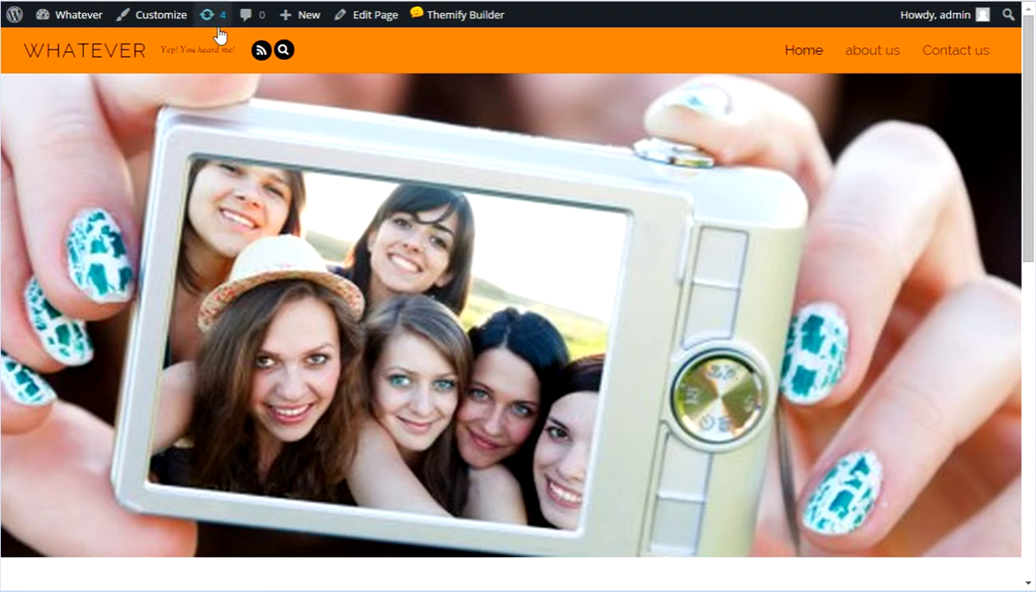
pyautogui.click(868, 110)
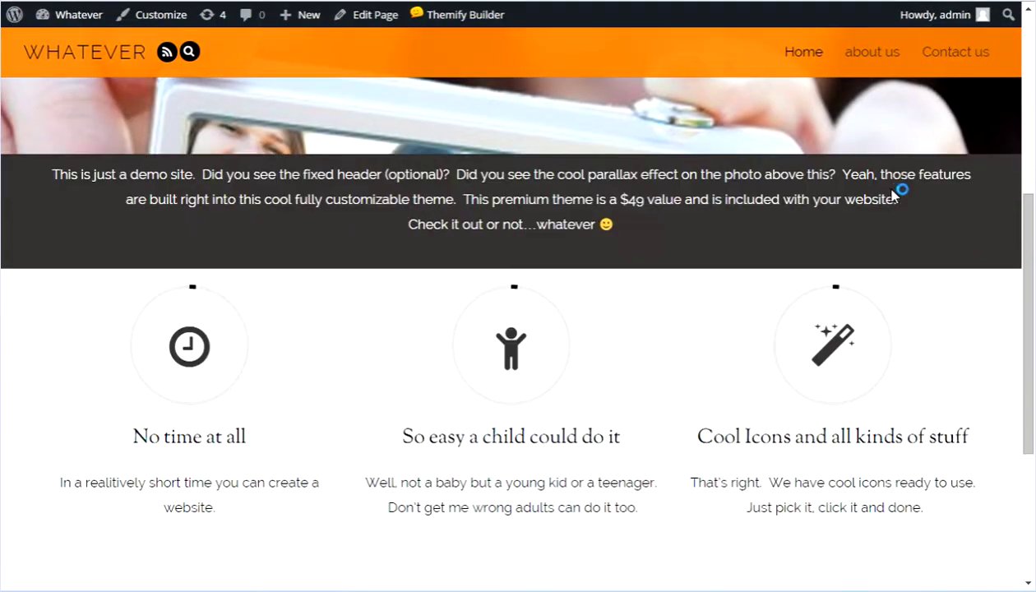
pyautogui.scroll(-5, 902, 189)
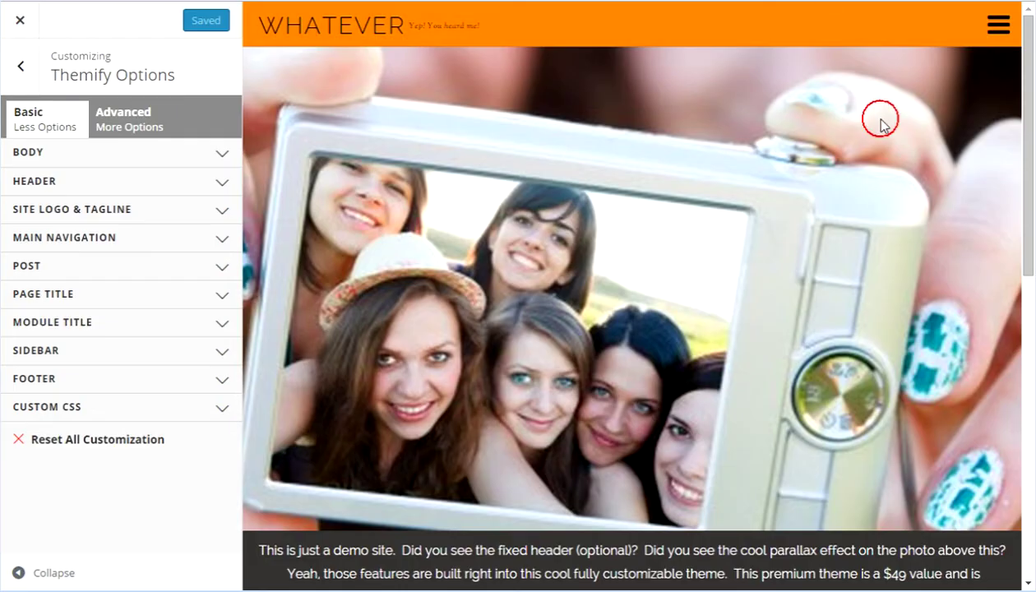
pyautogui.scroll(-5, 887, 345)
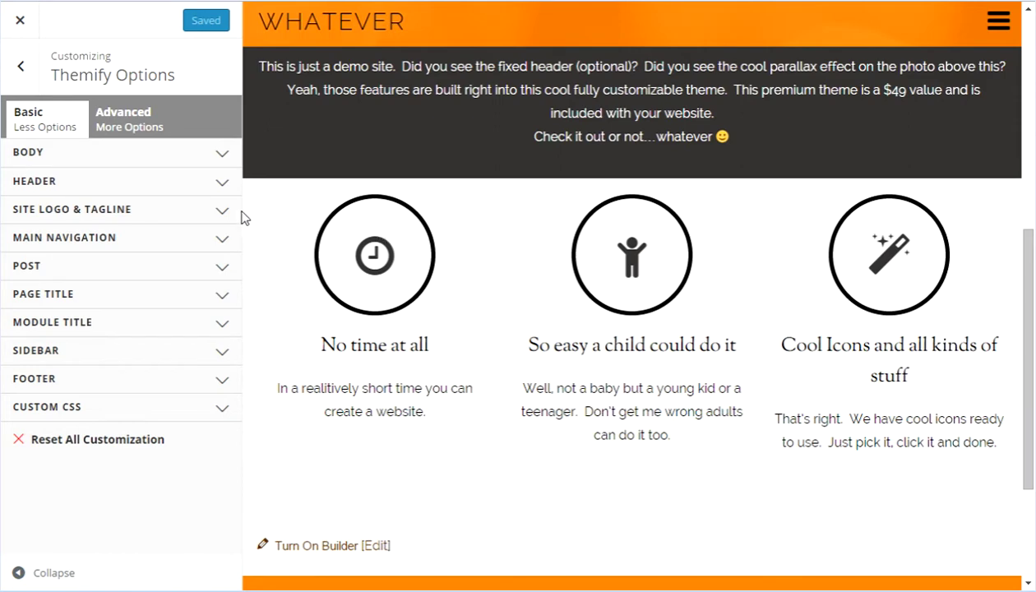
pyautogui.scroll(5, 329, 189)
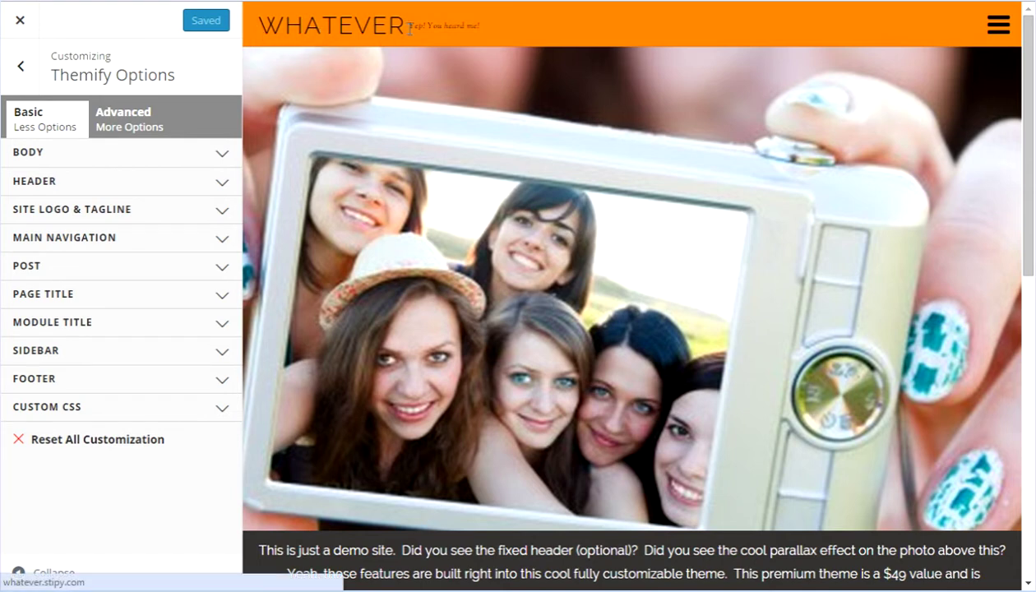
# Set the site logo to Site Title in the Site Logo & Tagline options.
pyautogui.click(221, 218)
pyautogui.scroll(-1, 197, 299)
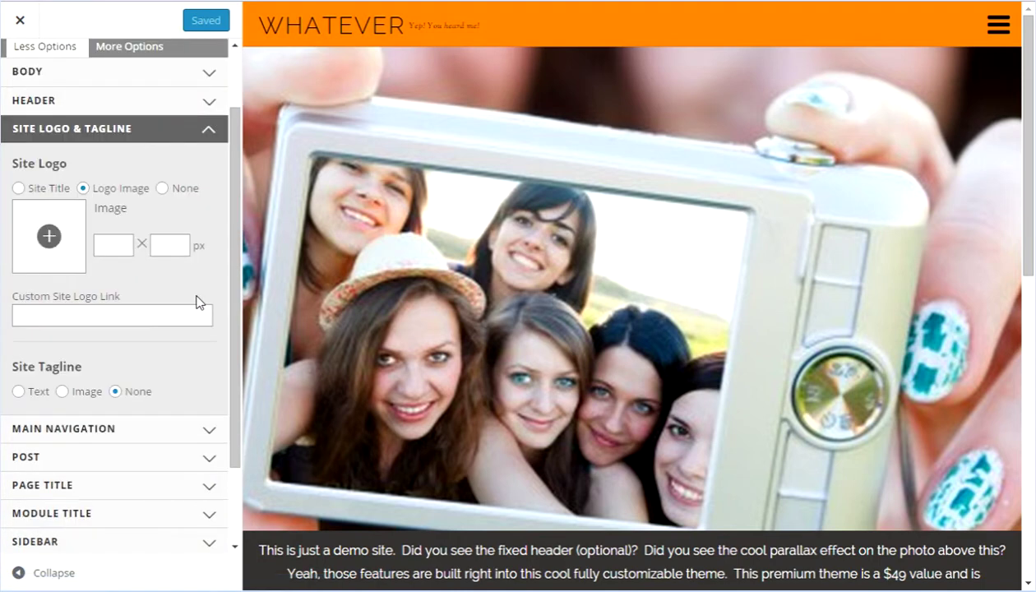
pyautogui.click(20, 189)
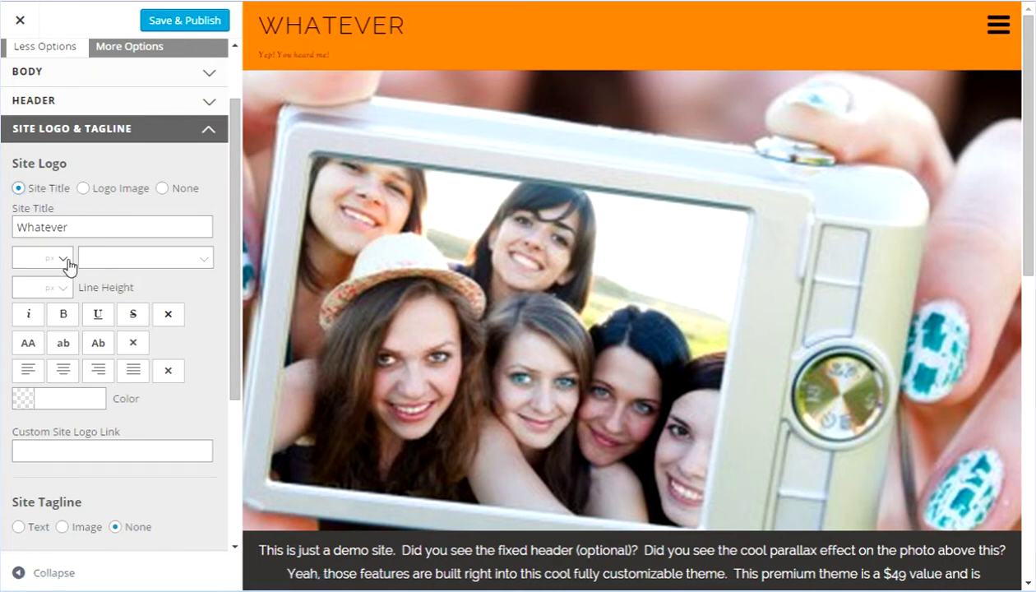
# Try the Megrim and Judson fonts for the site title.
pyautogui.click(201, 263)
pyautogui.scroll(-15, 169, 476)
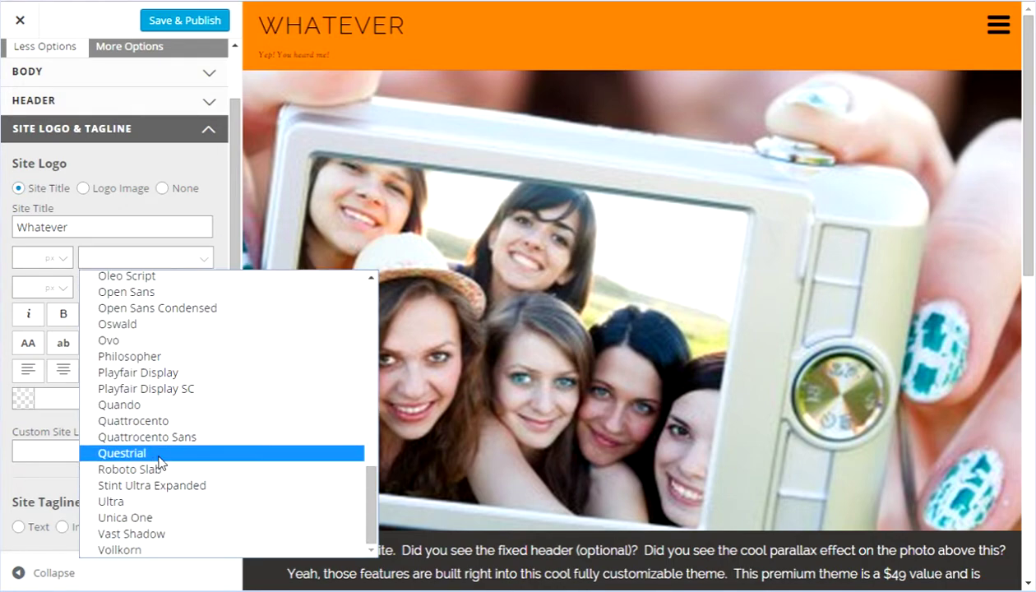
pyautogui.scroll(15, 158, 462)
pyautogui.scroll(-8, 152, 456)
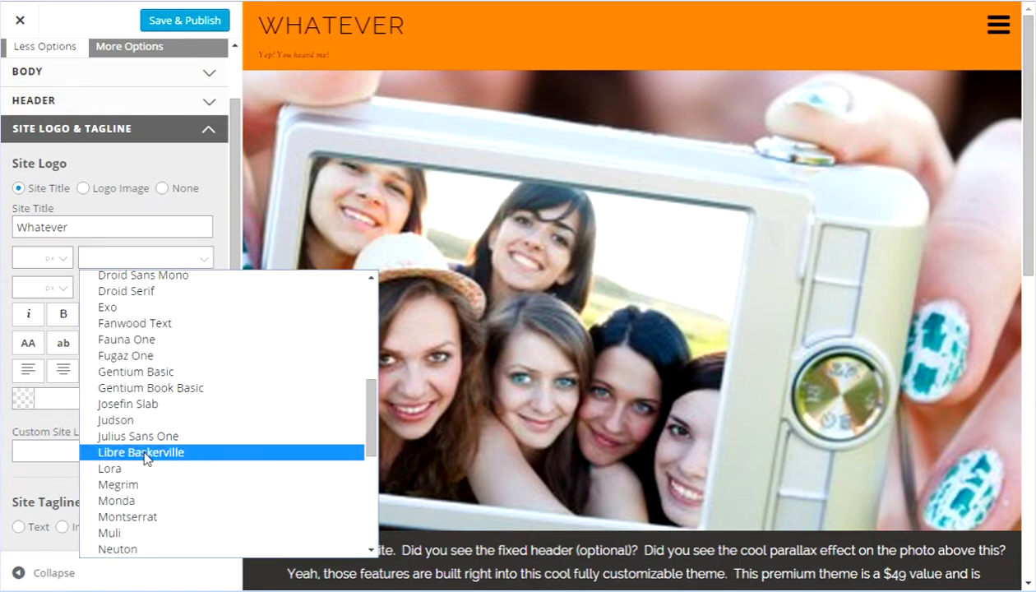
pyautogui.click(137, 486)
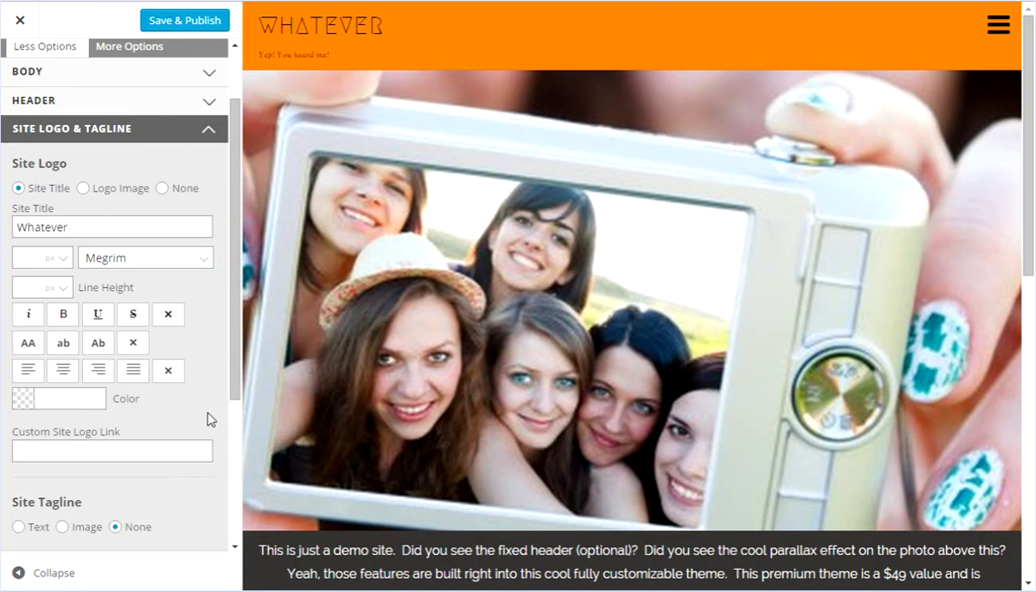
pyautogui.click(193, 261)
pyautogui.click(116, 485)
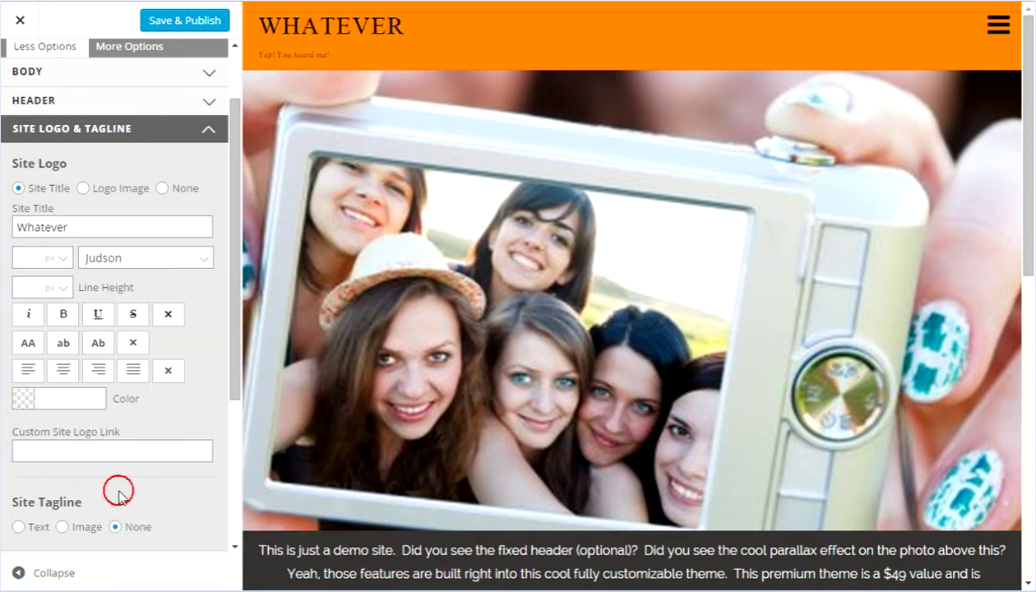
pyautogui.click(192, 265)
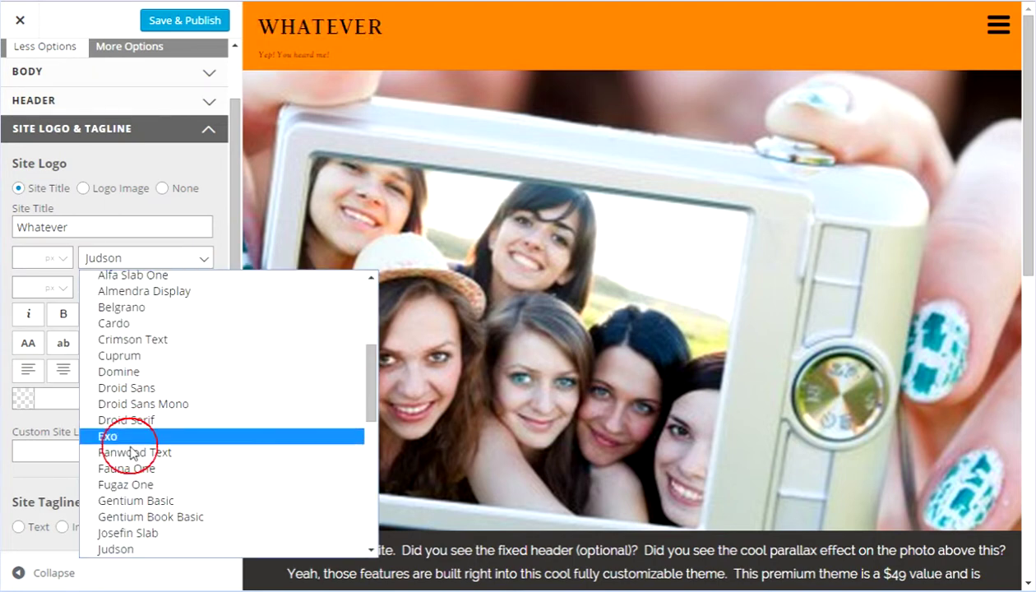
pyautogui.click(130, 549)
# Set the site title font to Exo and check the available font size units.
pyautogui.click(195, 262)
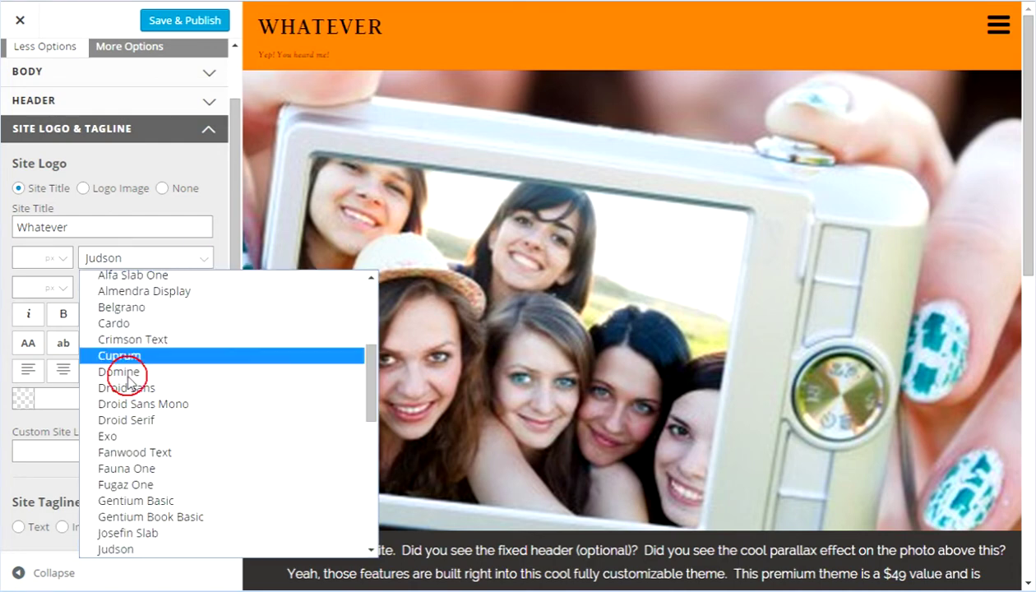
pyautogui.click(111, 431)
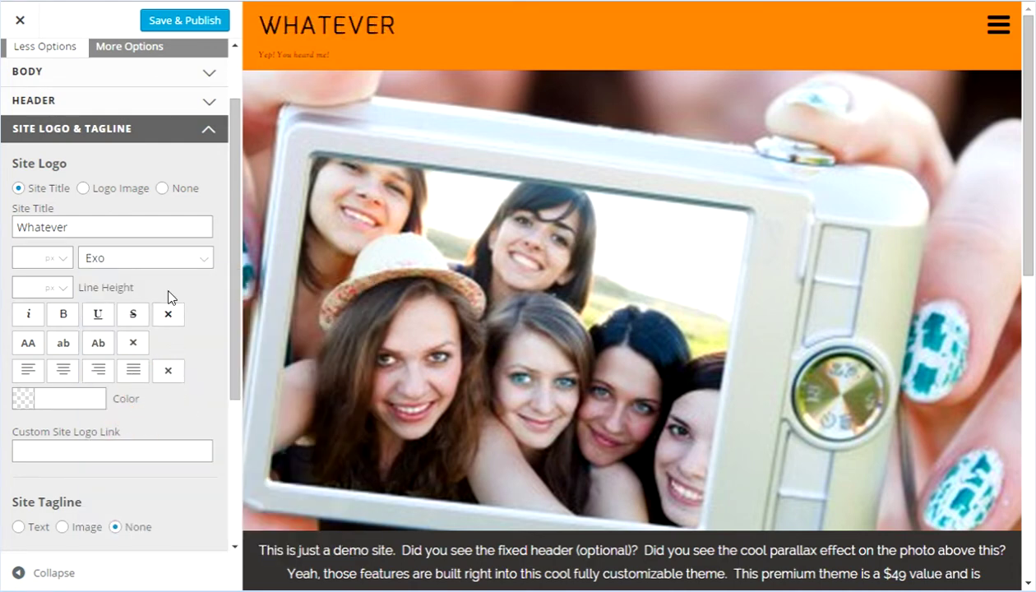
pyautogui.click(26, 257)
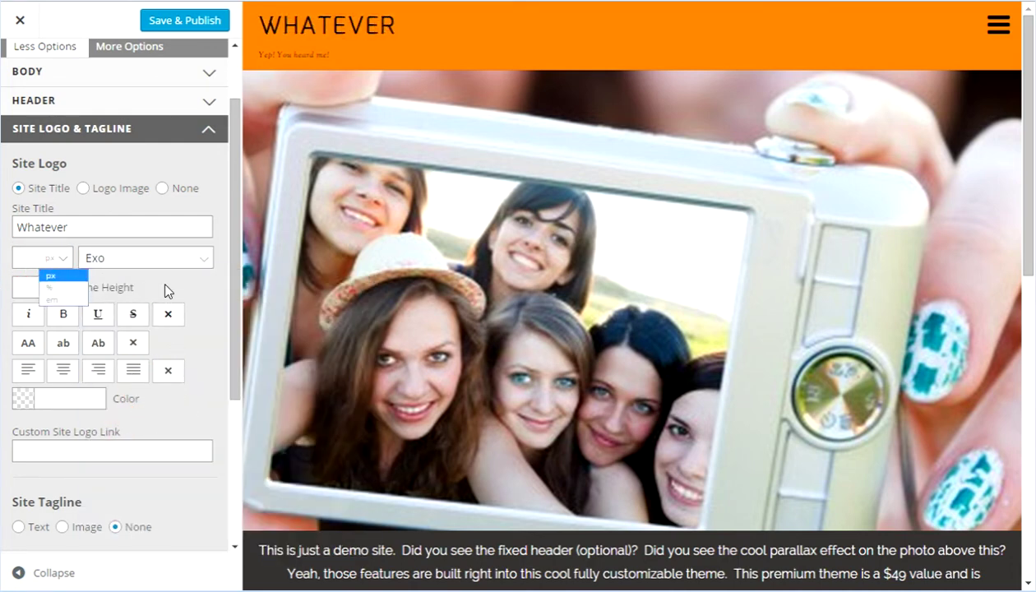
pyautogui.click(199, 290)
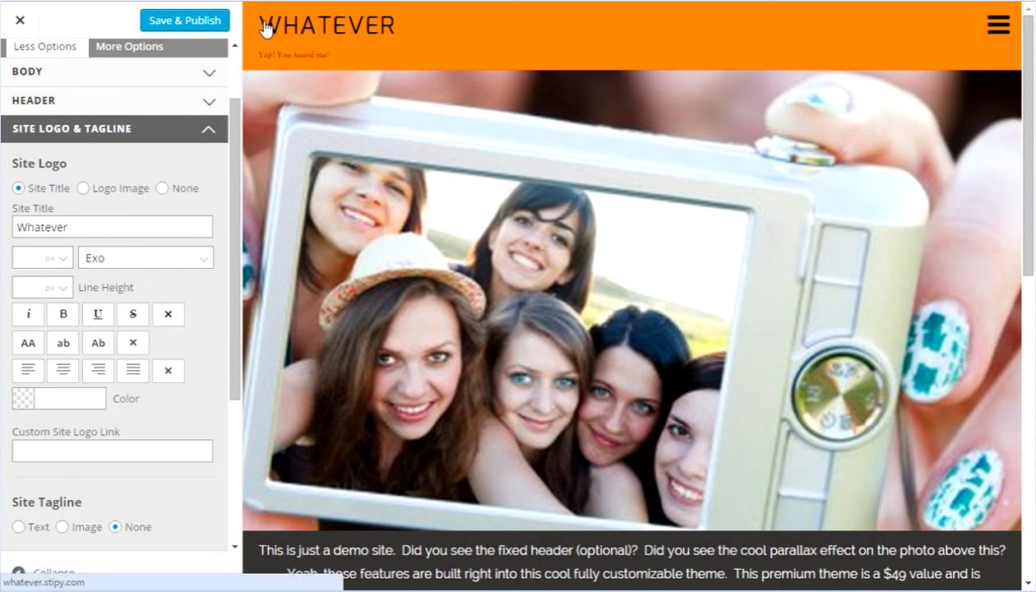
# Try lowercase, capitalized and default letter case for the site title, and set it to uppercase.
pyautogui.click(65, 349)
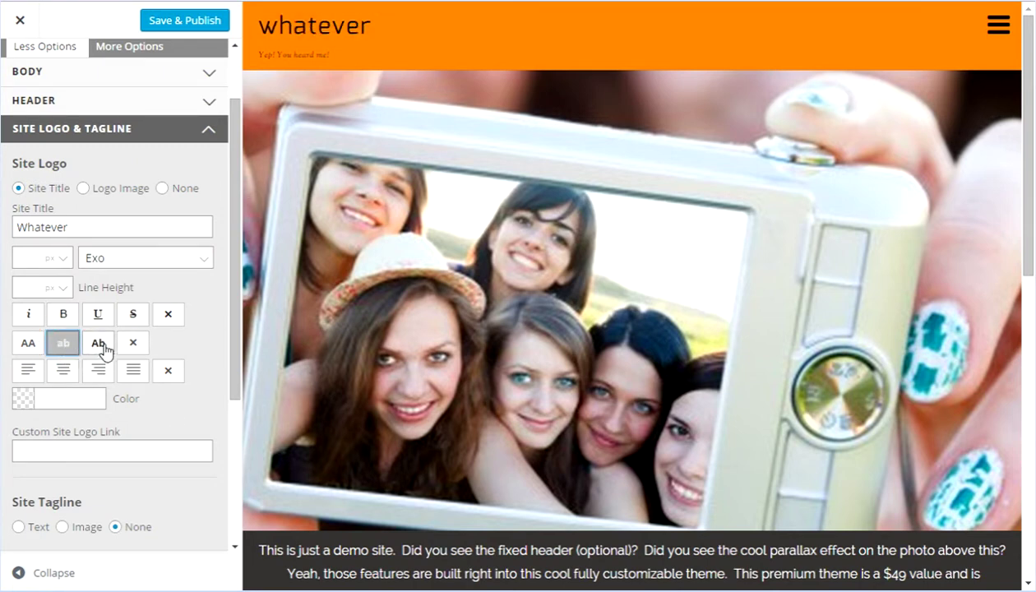
pyautogui.click(100, 345)
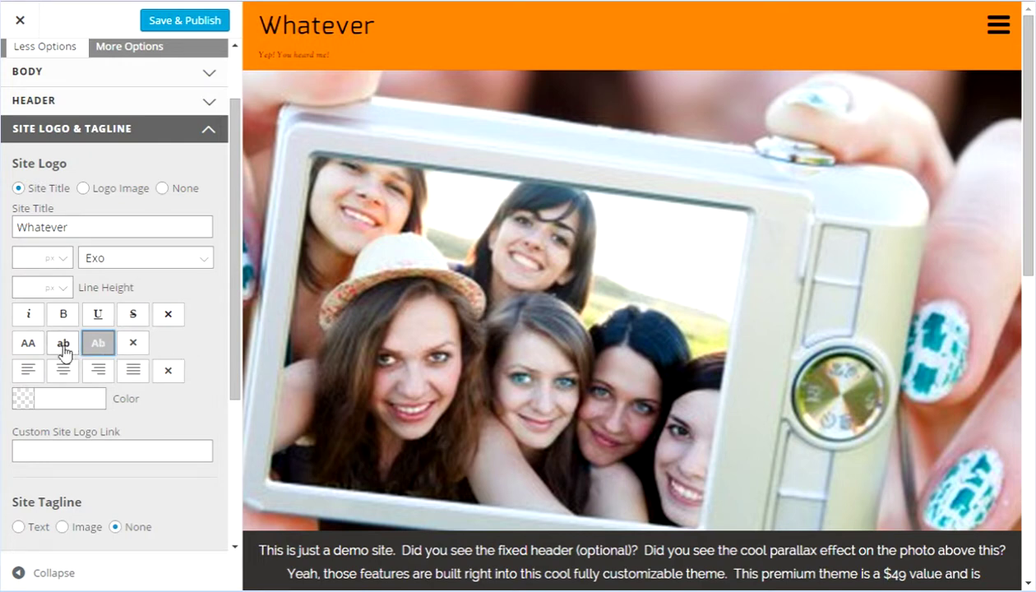
pyautogui.click(30, 342)
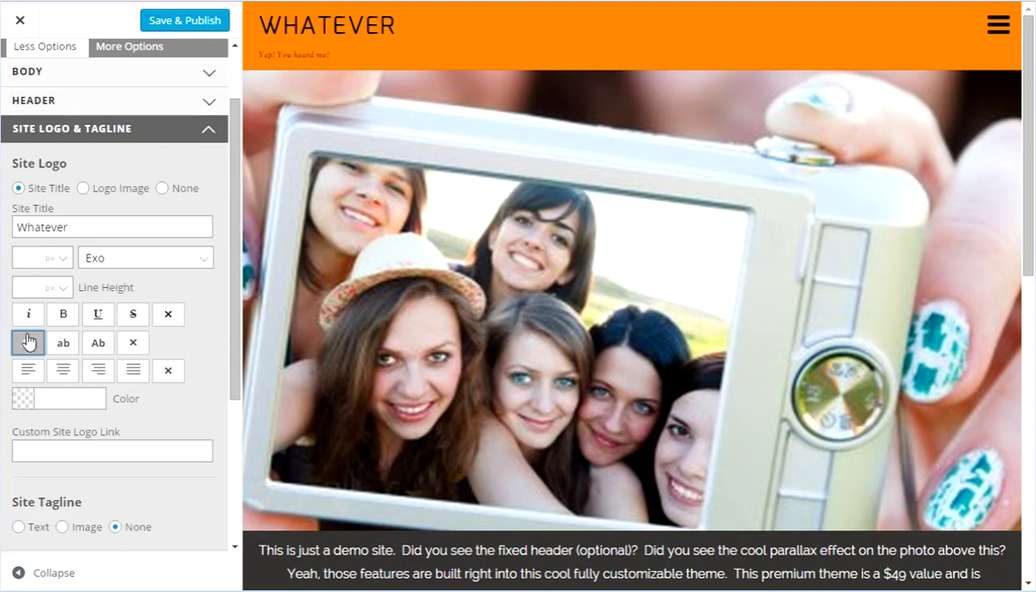
pyautogui.click(133, 342)
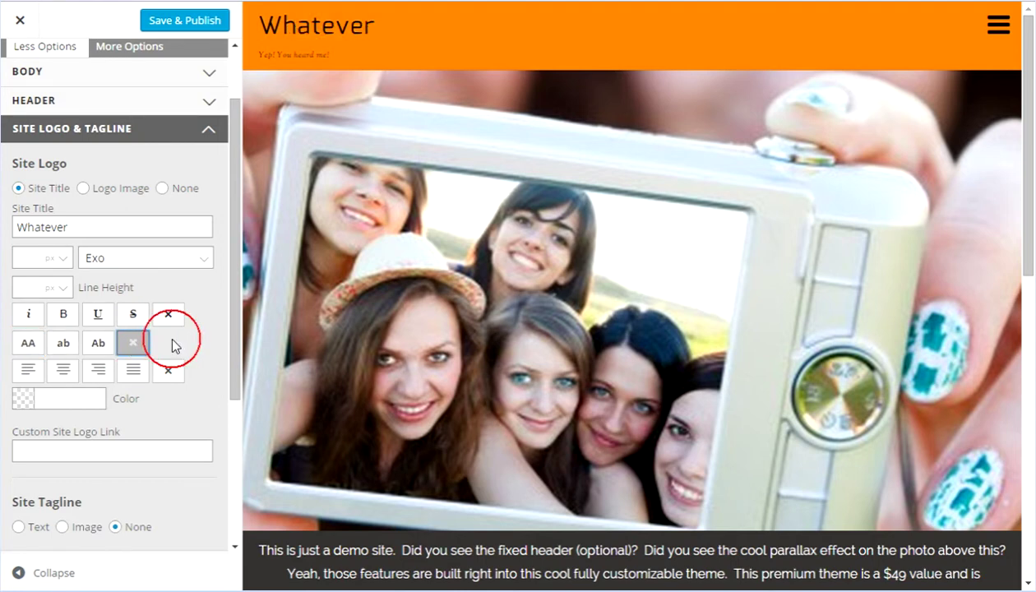
pyautogui.click(27, 344)
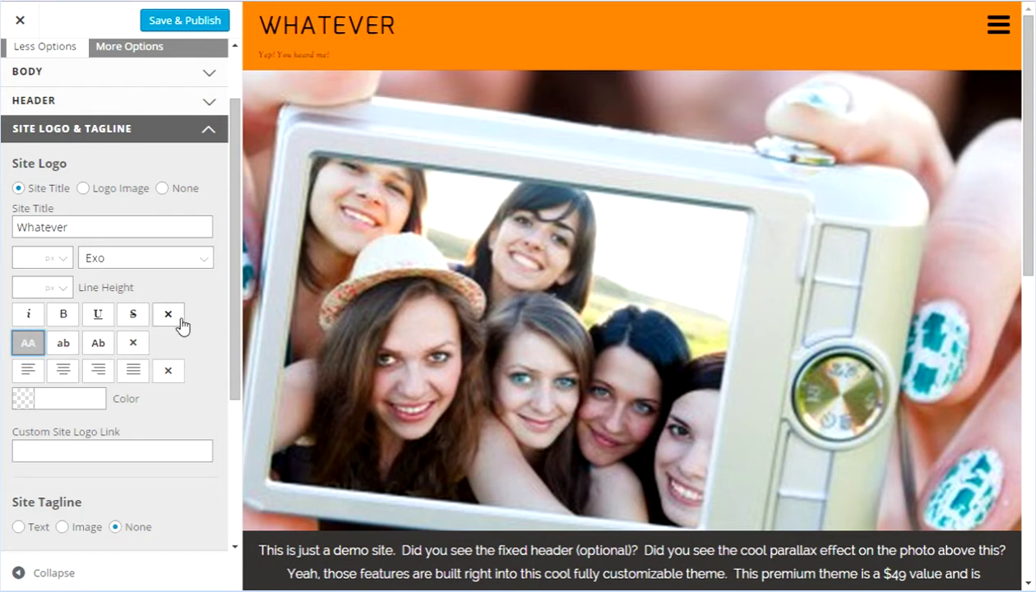
# Switch the site logo to Logo Image, insert the WHATEVER picture from the media library, and publish the change.
pyautogui.click(21, 287)
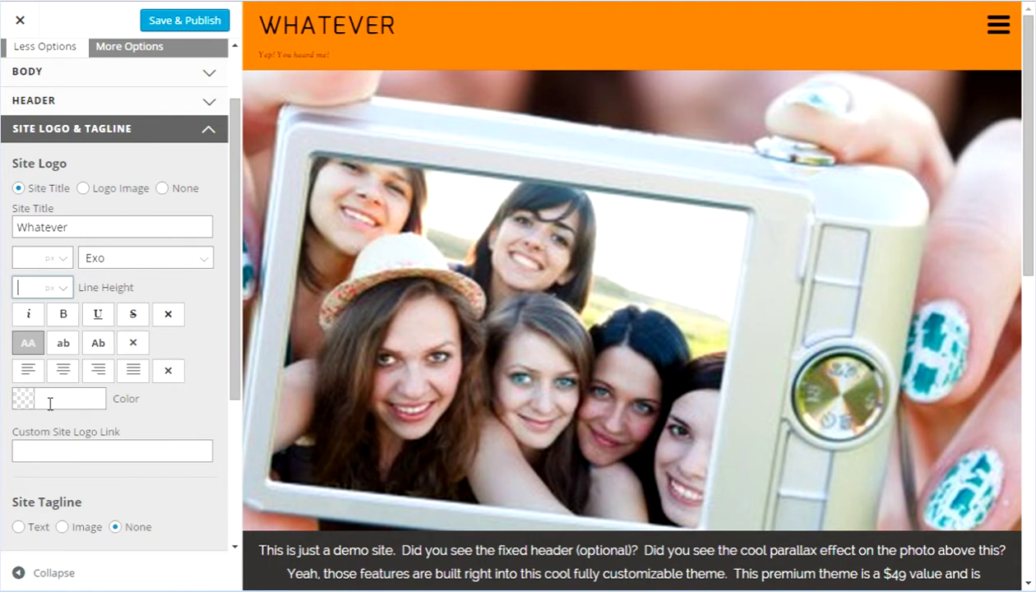
pyautogui.scroll(2, 134, 303)
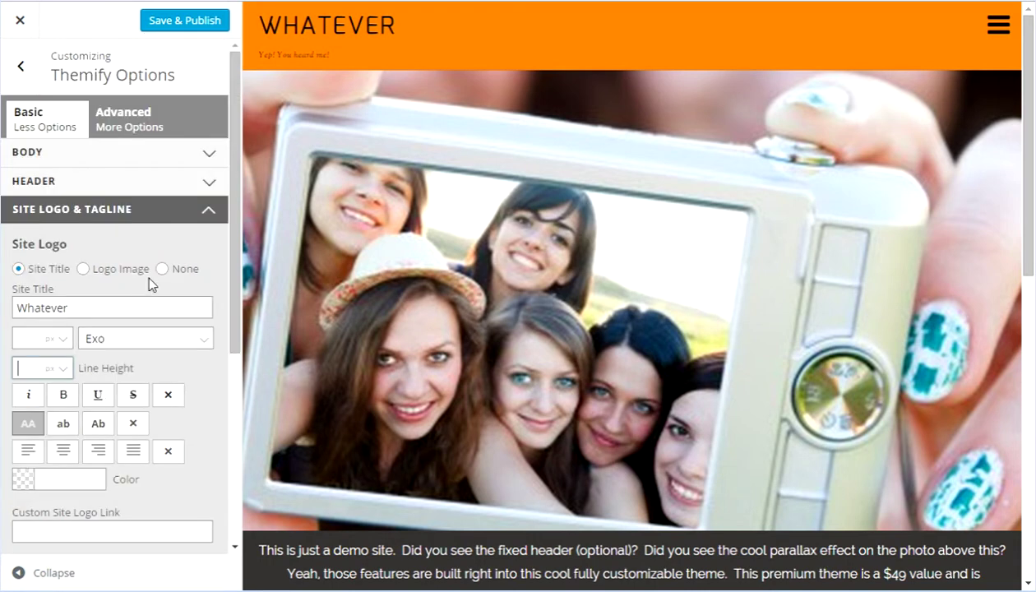
pyautogui.click(83, 270)
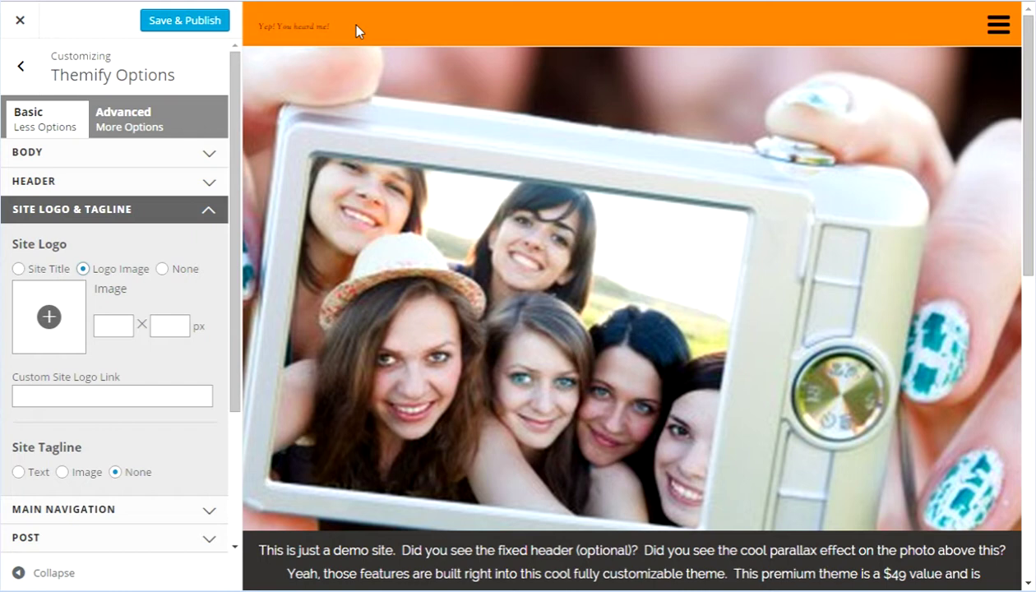
pyautogui.click(49, 320)
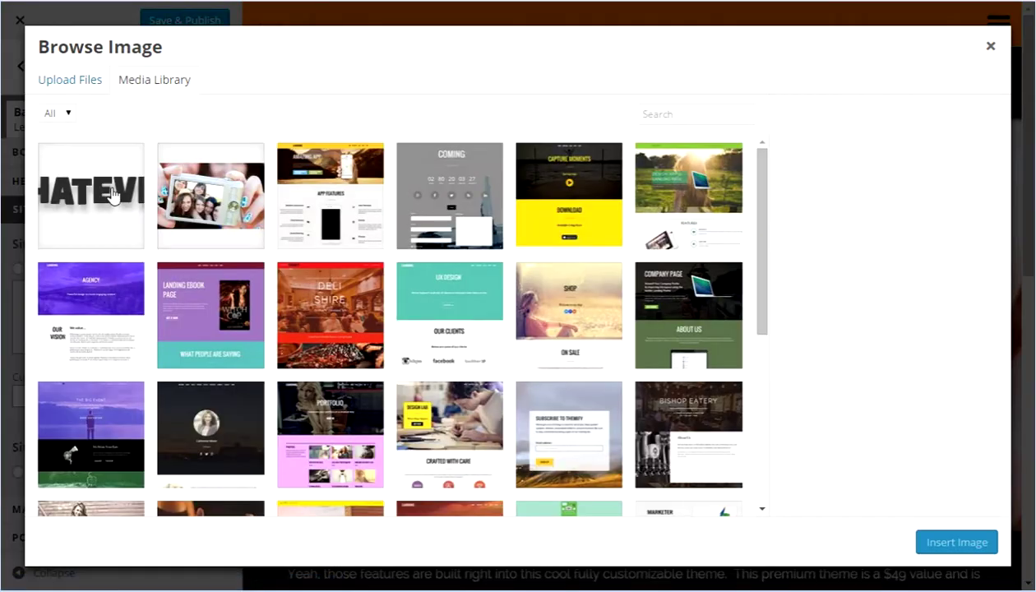
pyautogui.click(113, 196)
pyautogui.click(956, 542)
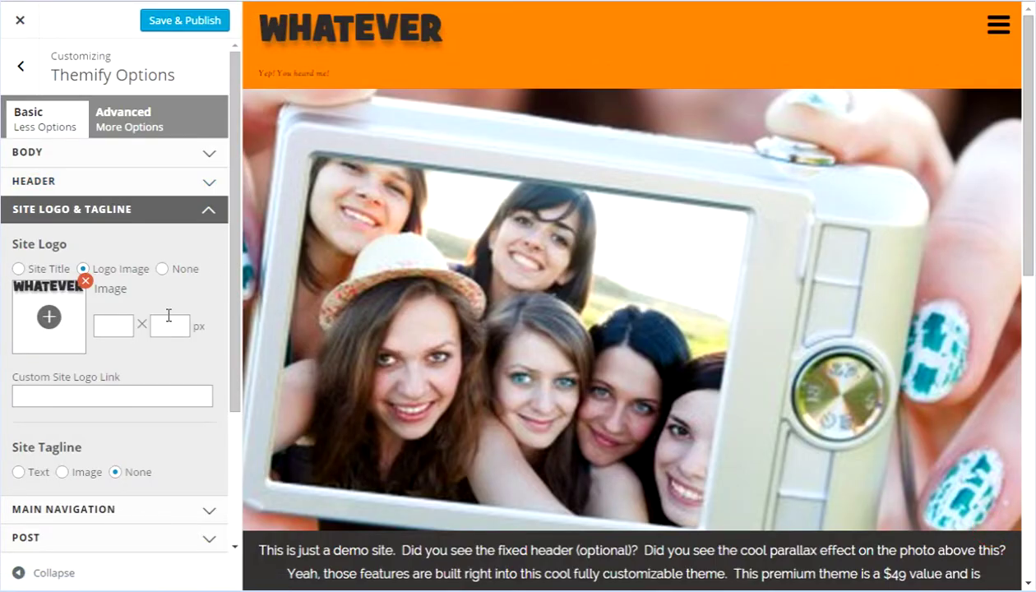
pyautogui.click(169, 22)
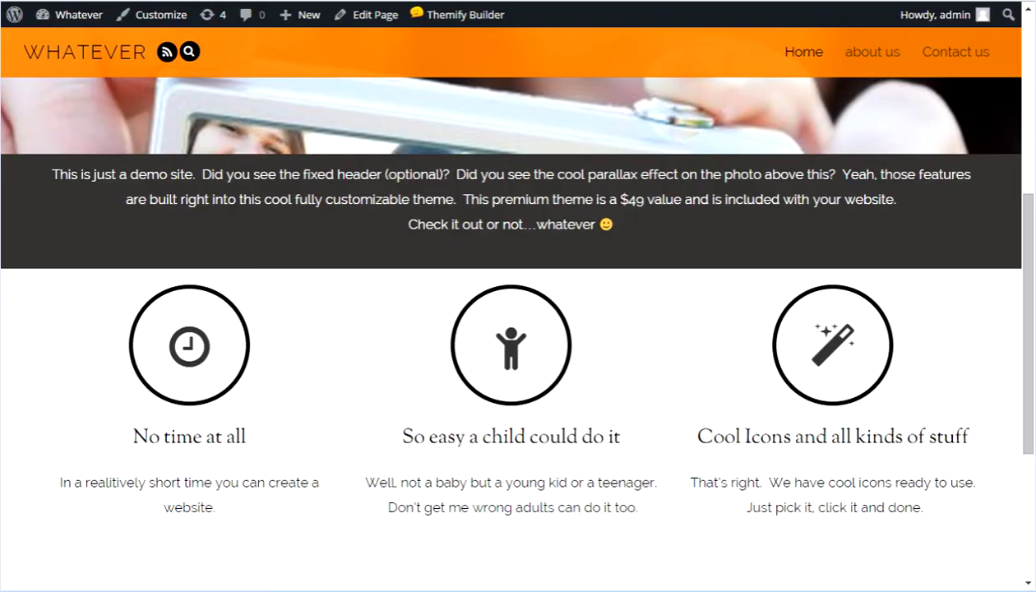
# Reload the live home page and examine the logo image in the fixed header while moving through the page.
pyautogui.press('F5')
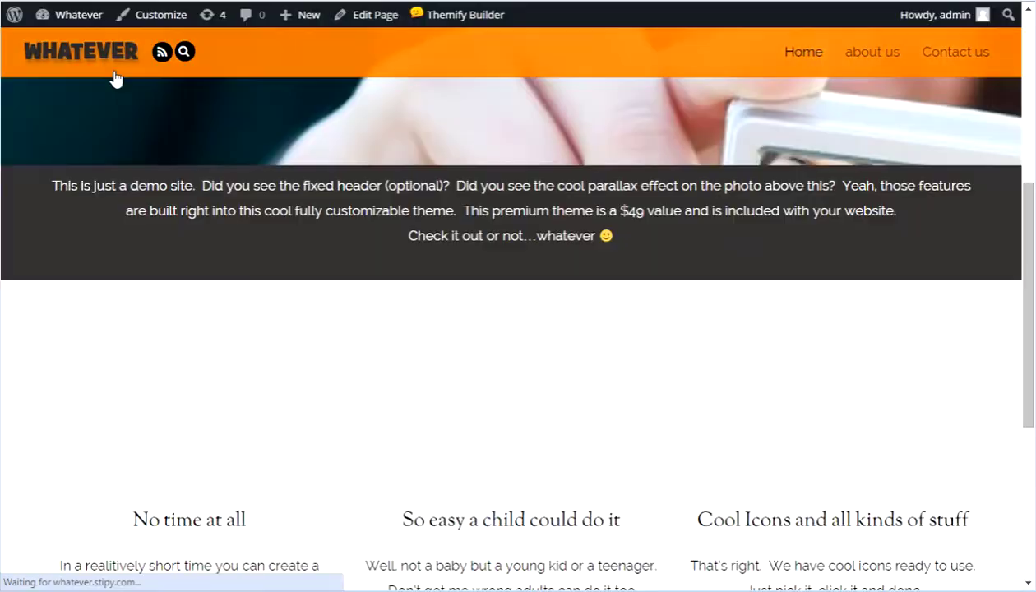
pyautogui.scroll(3, 148, 88)
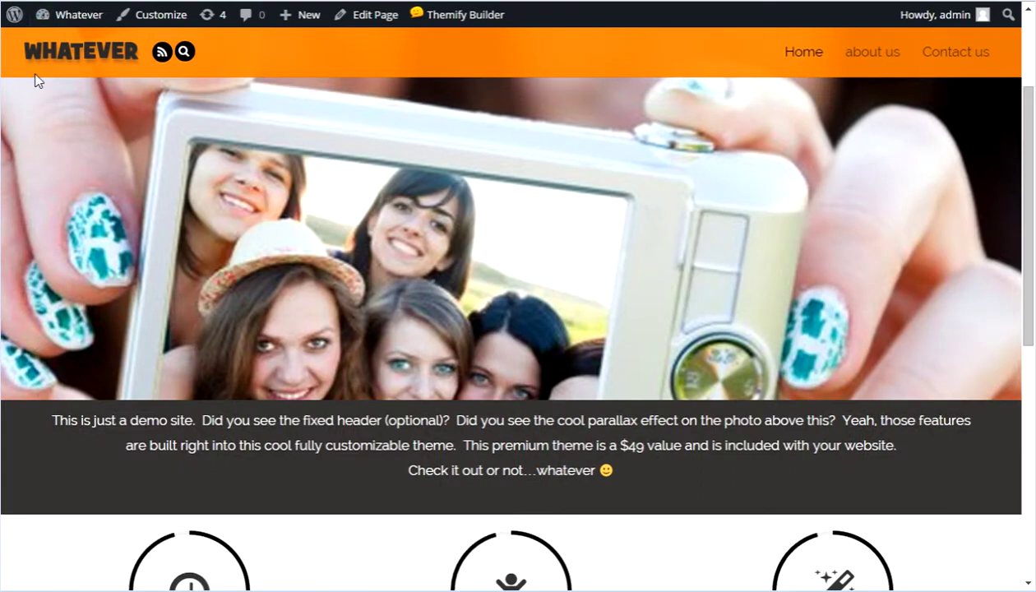
pyautogui.scroll(2, 524, 237)
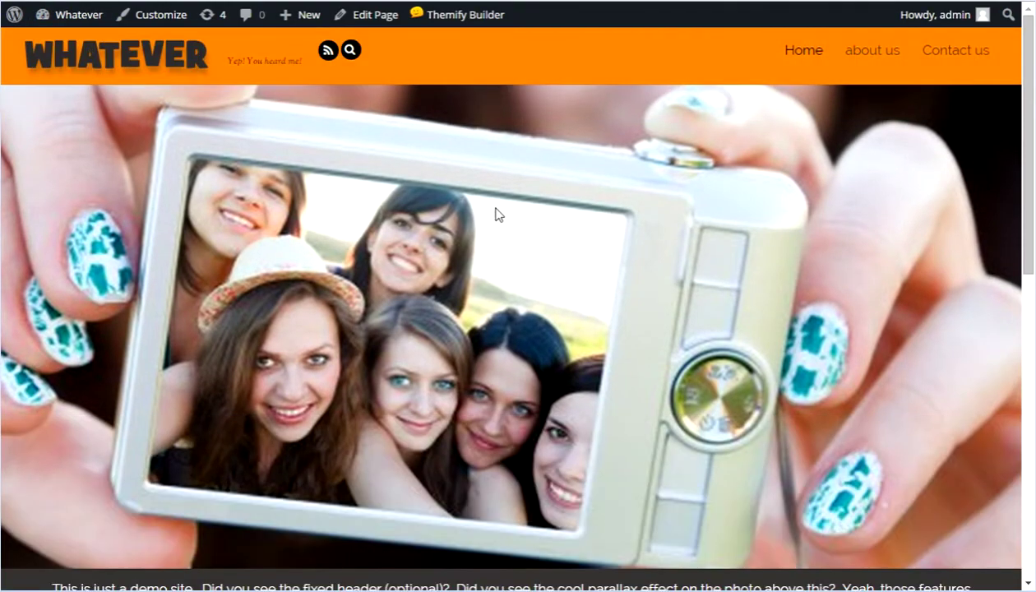
pyautogui.scroll(-1, 497, 216)
pyautogui.scroll(-4, 511, 236)
pyautogui.scroll(5, 522, 233)
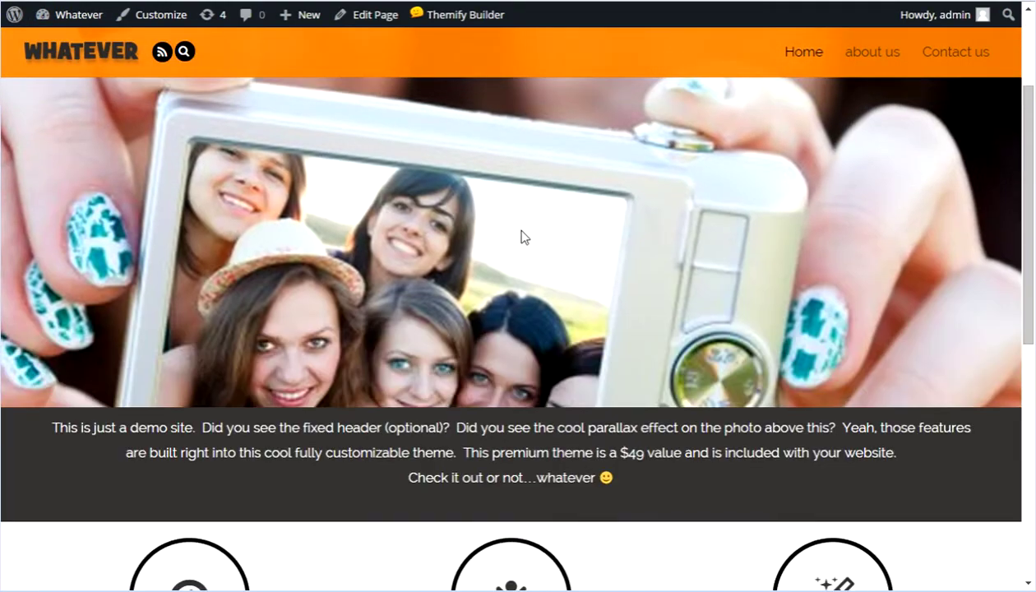
pyautogui.scroll(-6, 523, 238)
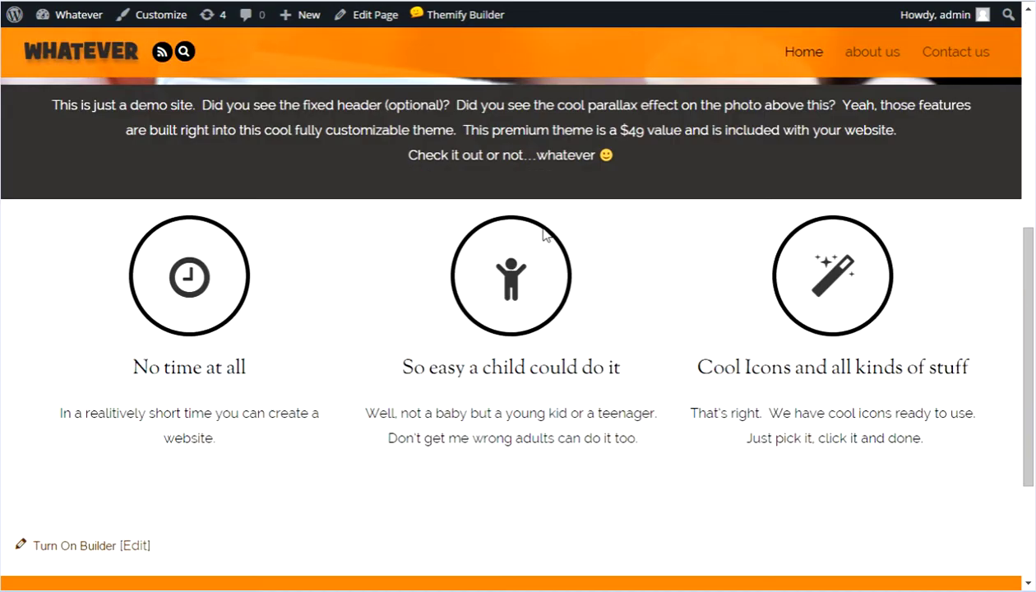
pyautogui.scroll(6, 563, 224)
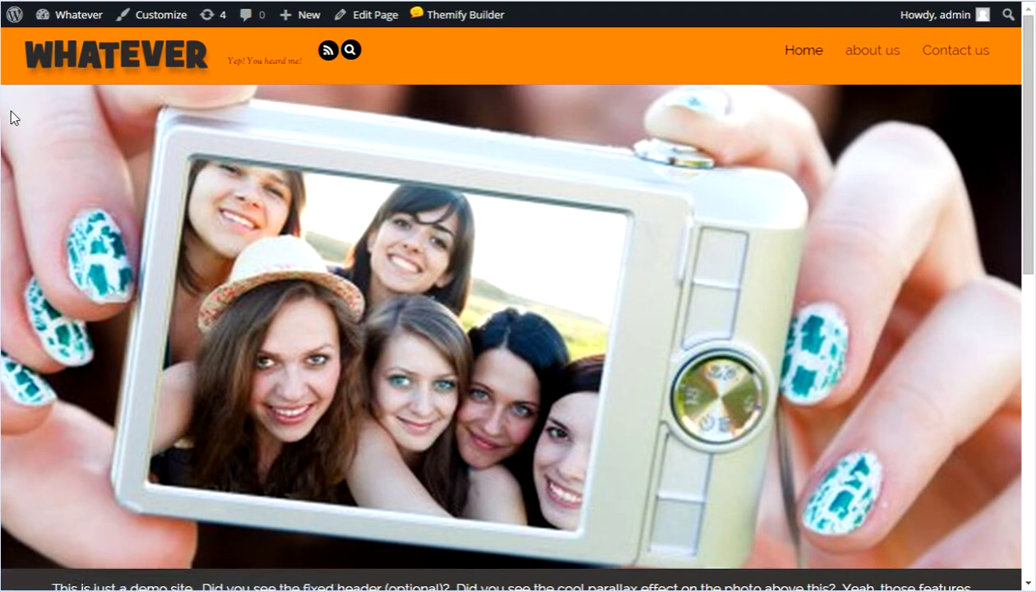
# Examine the parallax effect on the live home page's camera photo and the text and icon sections below it.
pyautogui.scroll(-5, 649, 236)
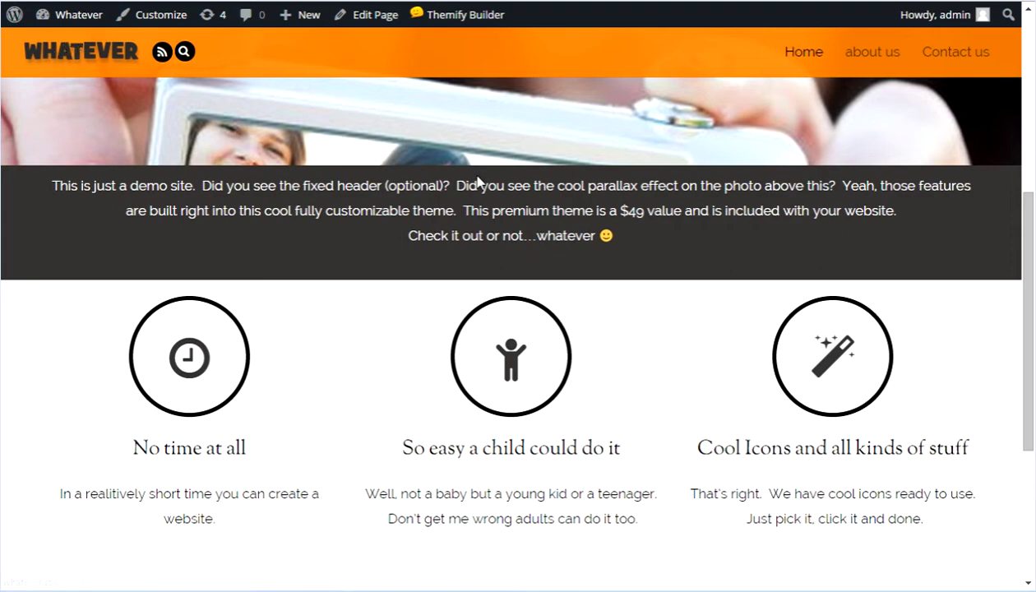
pyautogui.scroll(-3, 633, 278)
pyautogui.scroll(6, 620, 298)
pyautogui.scroll(-2, 476, 205)
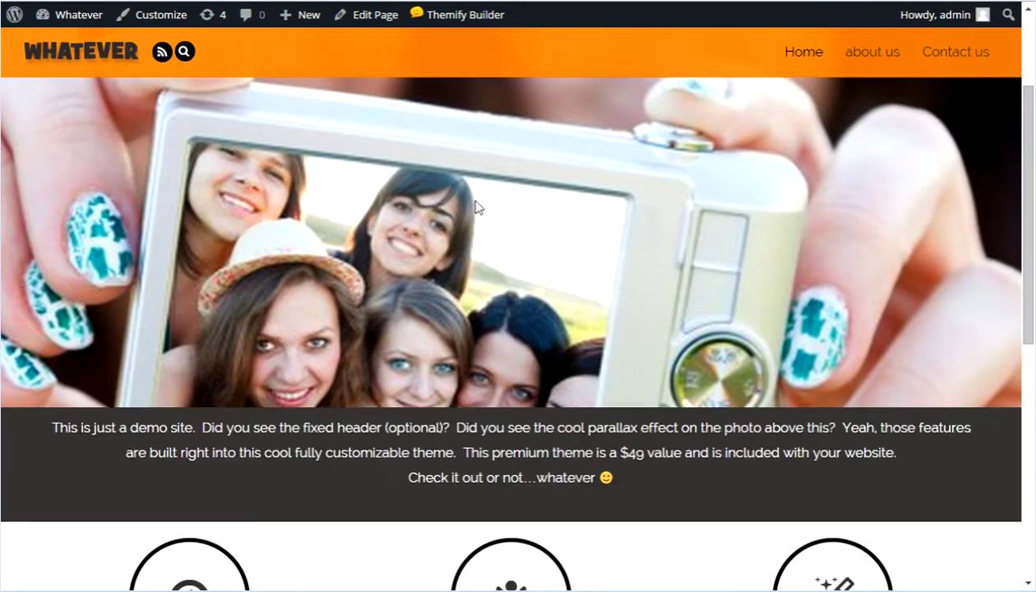
pyautogui.scroll(-2, 477, 207)
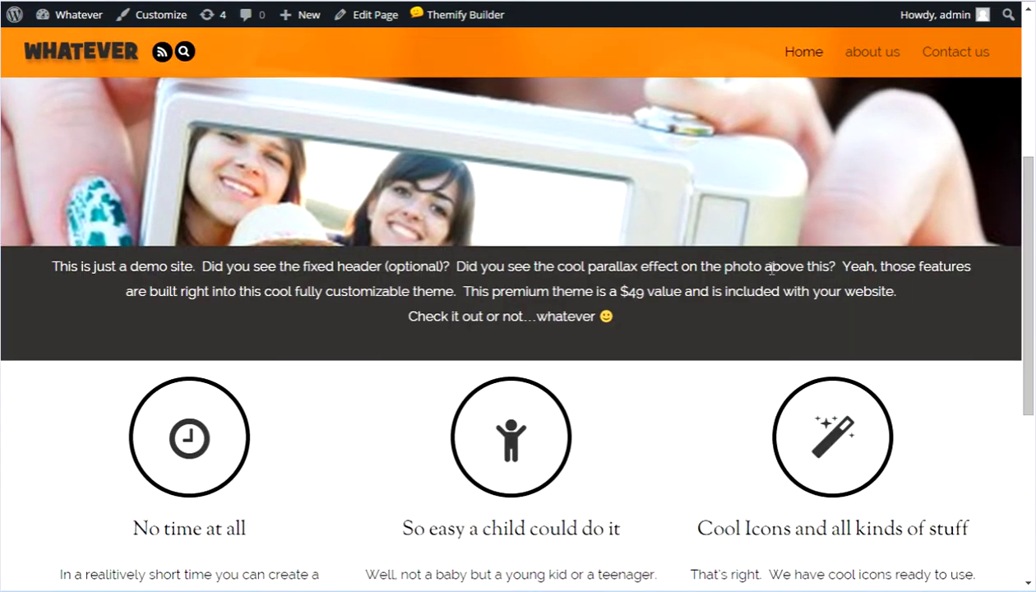
pyautogui.scroll(-3, 685, 303)
pyautogui.scroll(3, 683, 307)
pyautogui.scroll(-1, 683, 307)
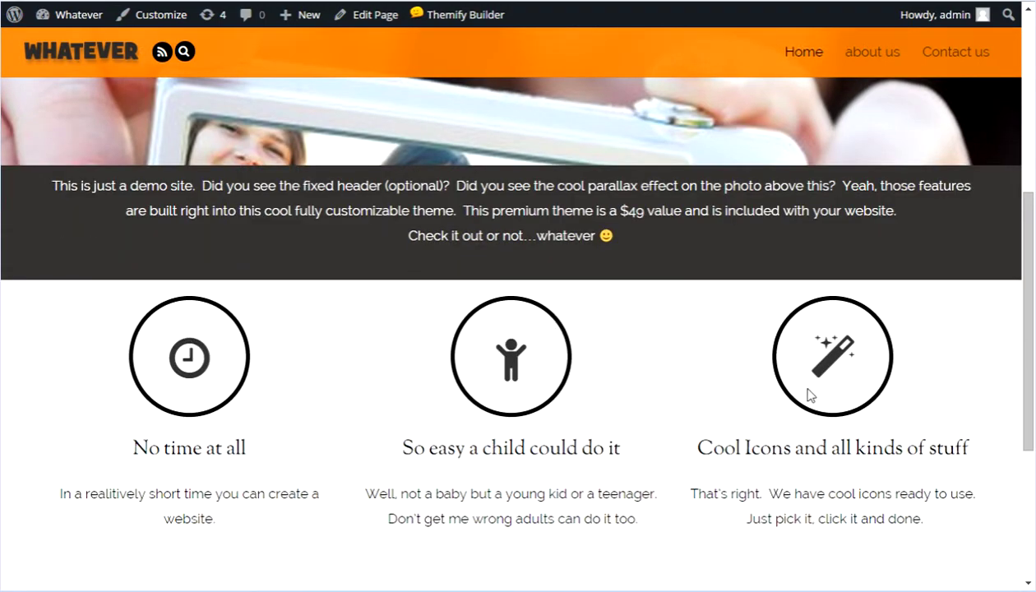
pyautogui.scroll(5, 925, 436)
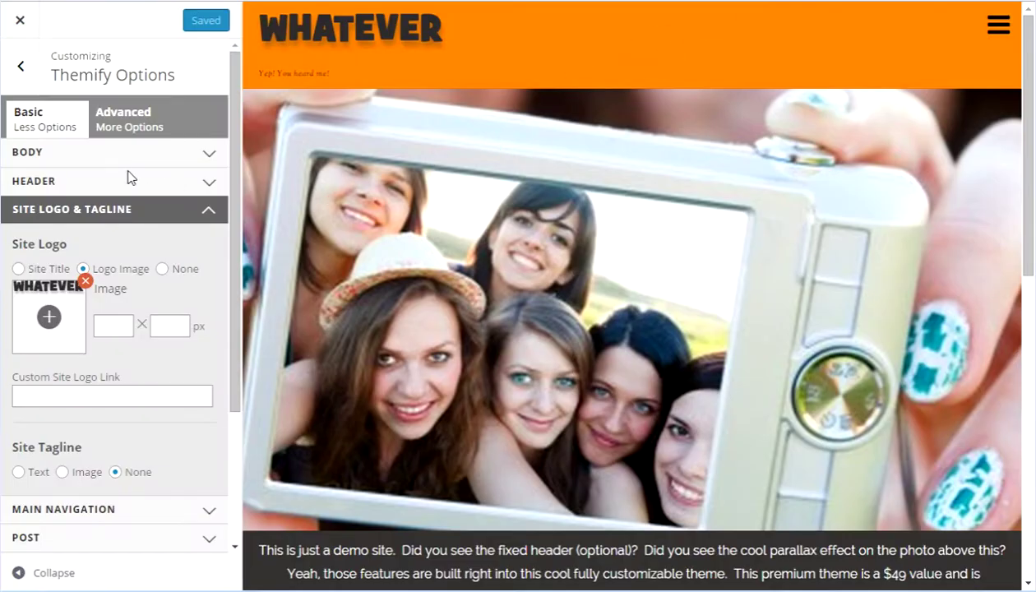
# Set the Main Navigation menu links to uppercase and publish the change, reloading the live site to check it.
pyautogui.scroll(-3, 129, 178)
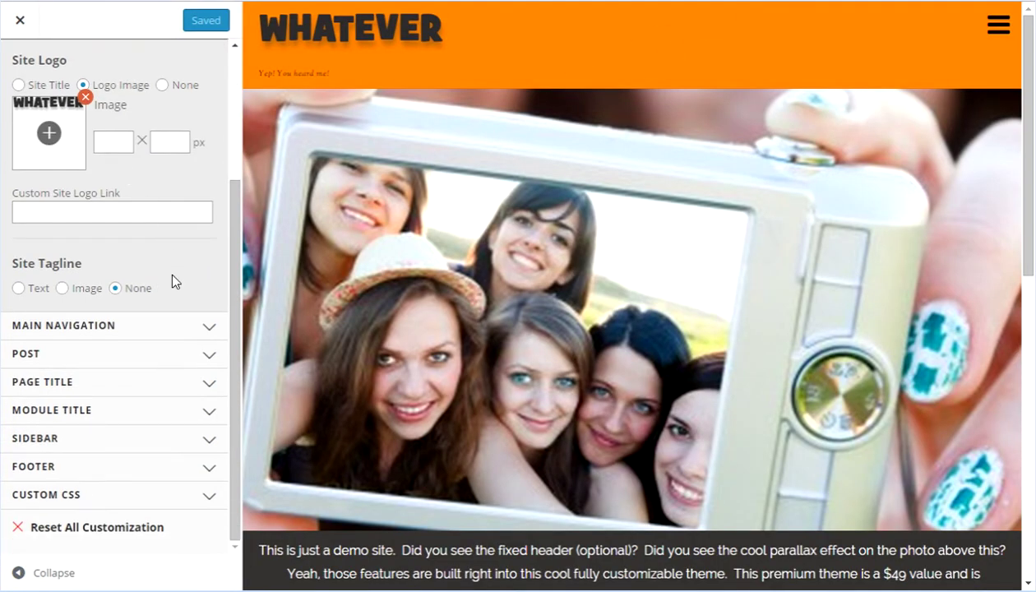
pyautogui.click(208, 327)
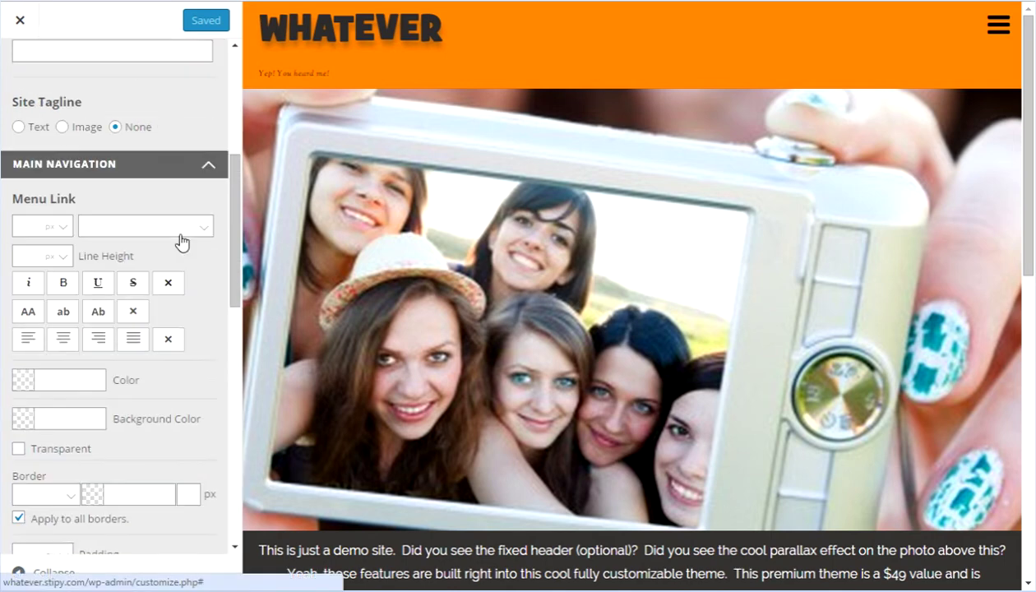
pyautogui.scroll(-1, 181, 241)
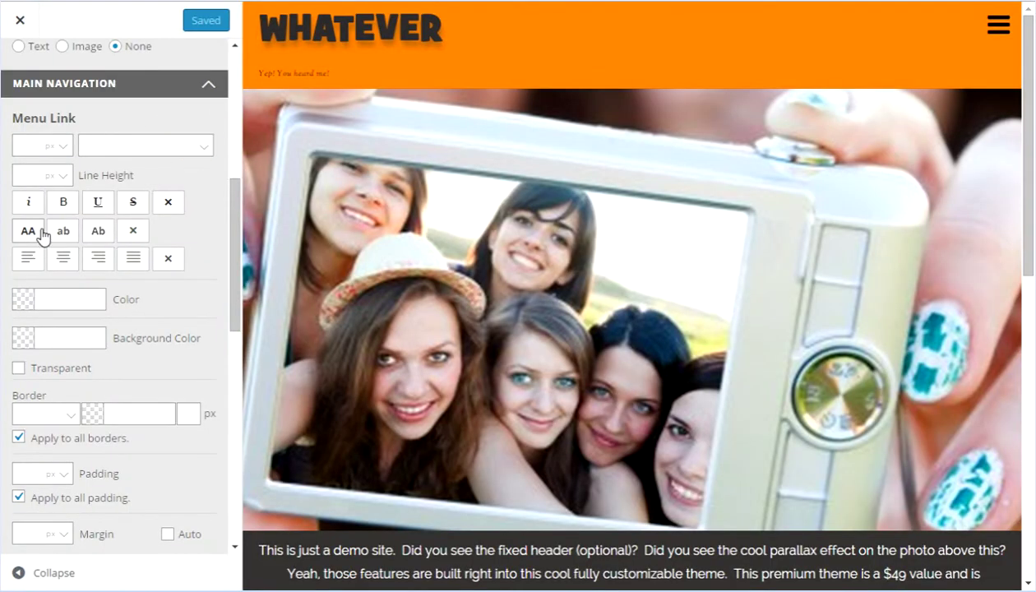
pyautogui.click(35, 233)
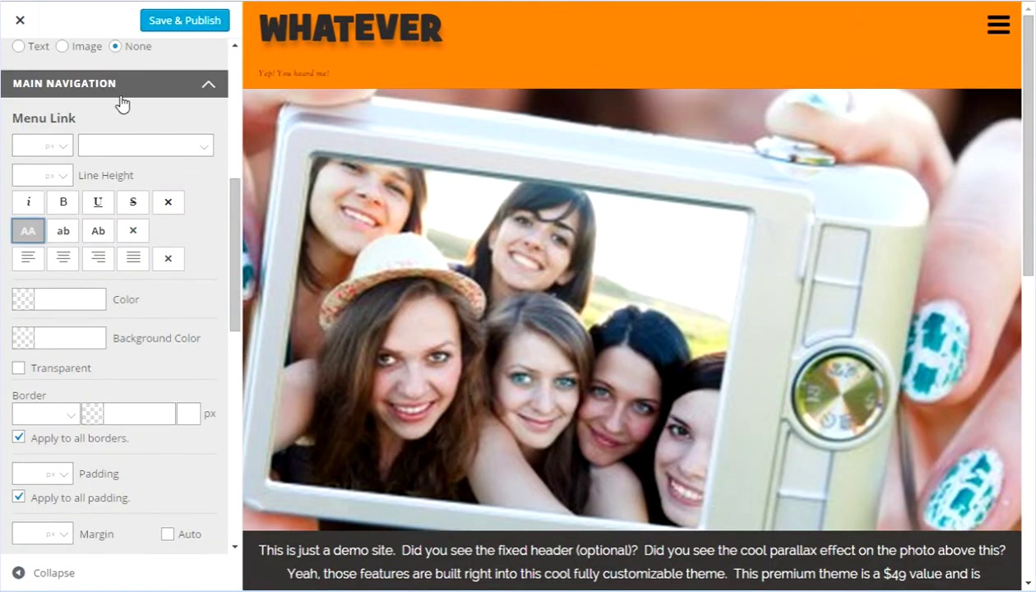
pyautogui.click(174, 21)
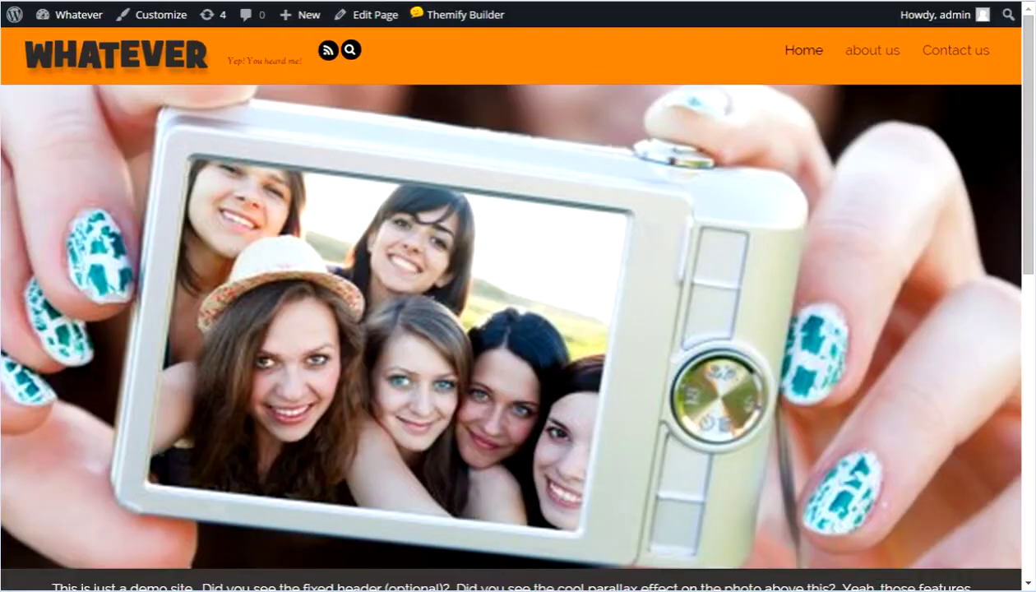
pyautogui.press('F5')
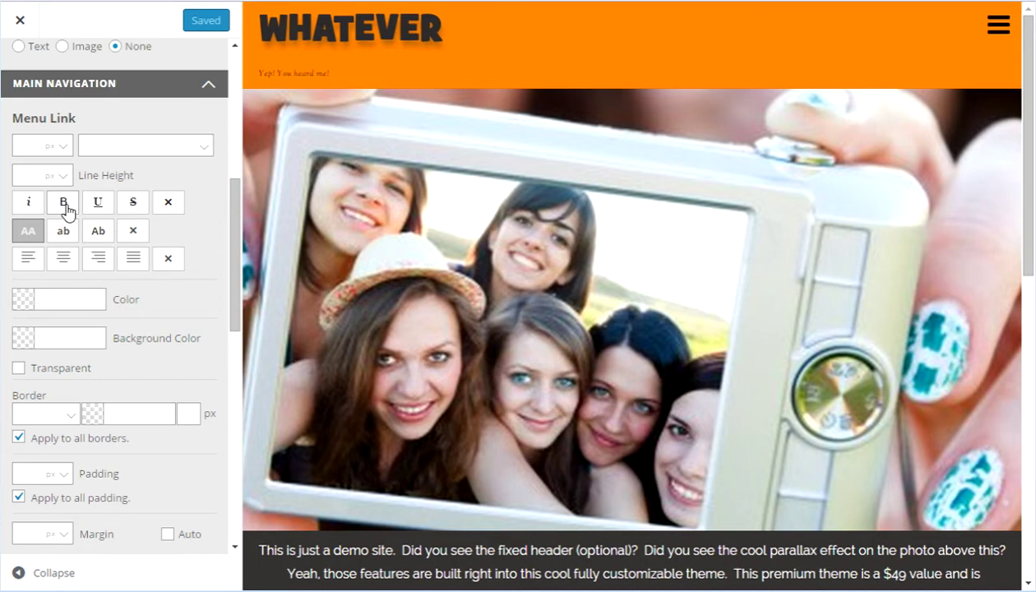
# Make the menu links bold in the Belgrano font and publish, reloading the live page to check them.
pyautogui.click(66, 205)
pyautogui.click(197, 150)
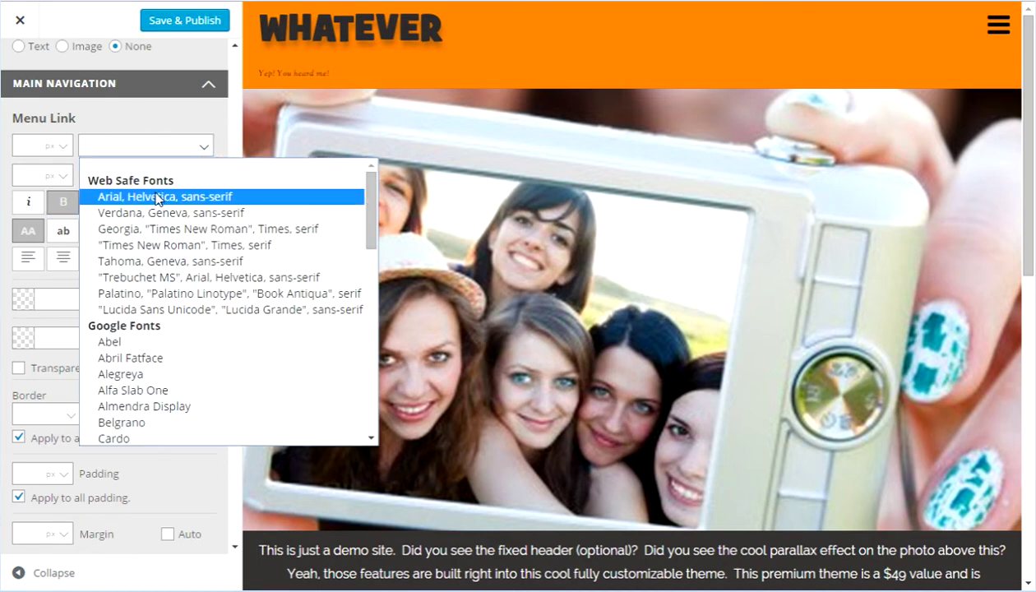
pyautogui.click(125, 422)
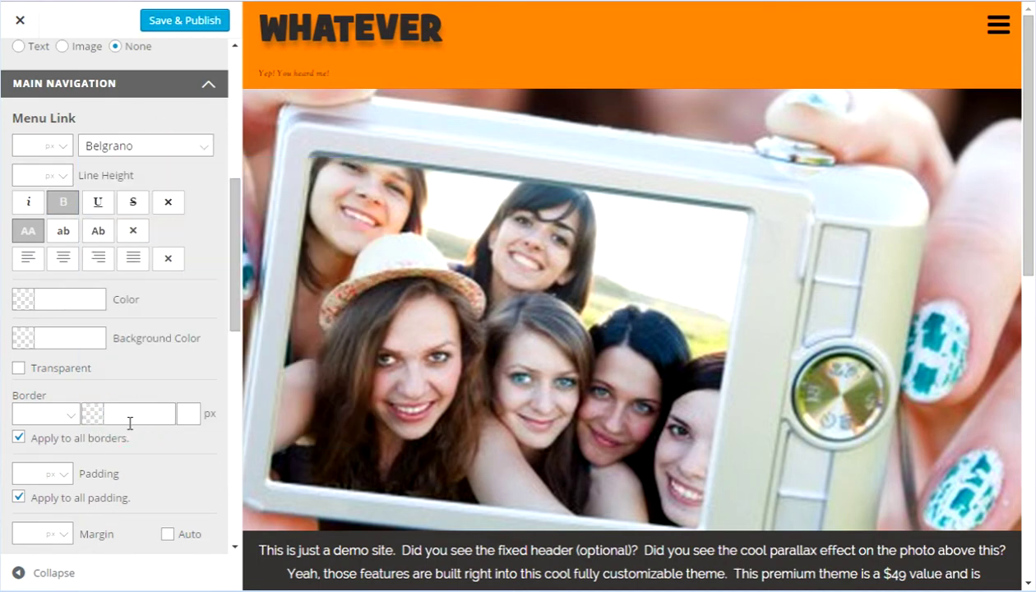
pyautogui.click(166, 22)
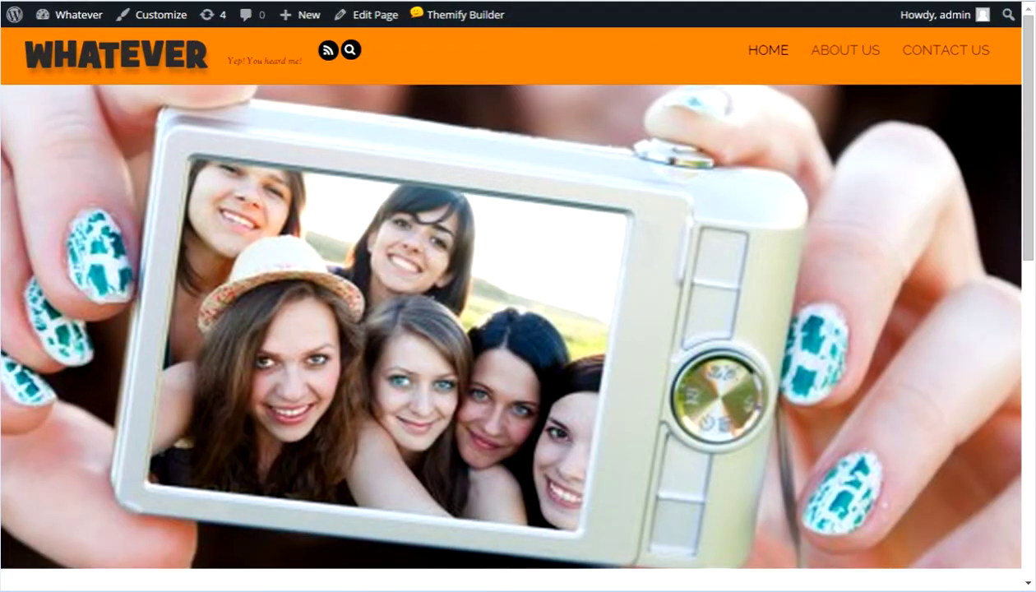
pyautogui.press('F5')
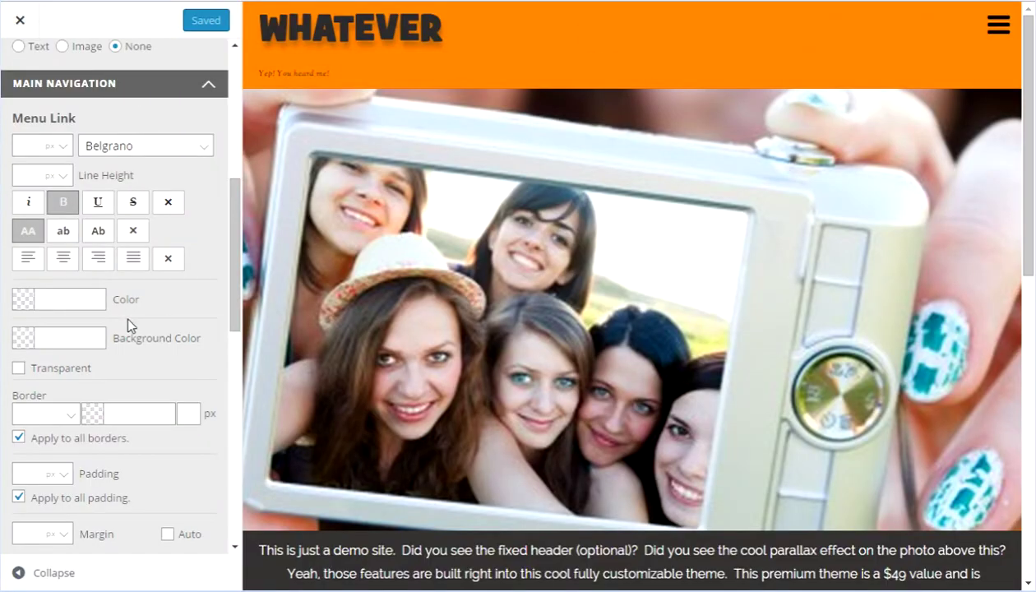
# Examine the remaining Main Navigation options, including border, padding, margin, and the link hover and active link colors.
pyautogui.scroll(-3, 128, 315)
pyautogui.scroll(-3, 129, 315)
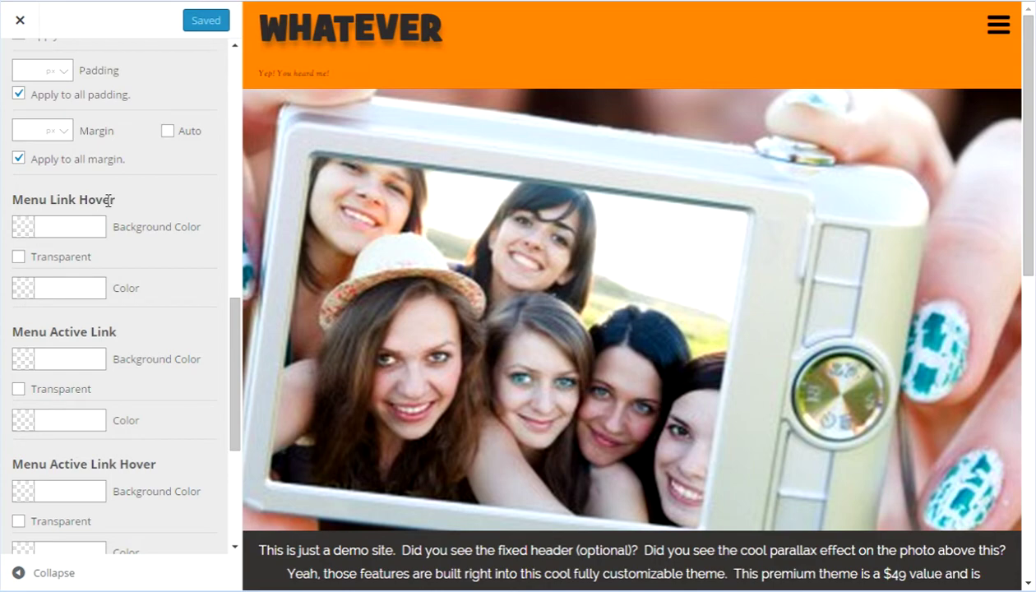
pyautogui.scroll(-1, 140, 337)
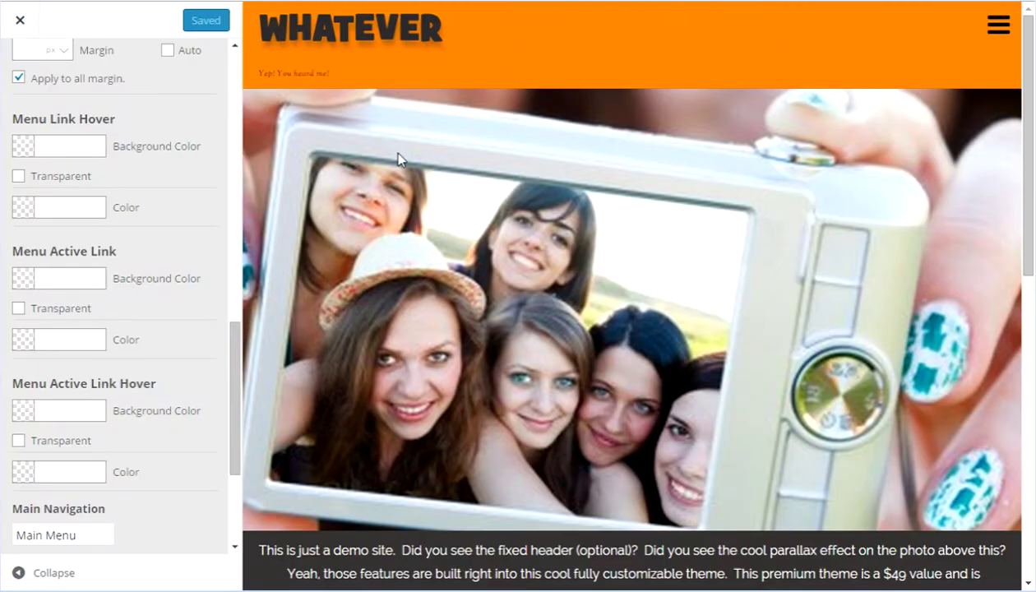
pyautogui.scroll(-2, 168, 269)
pyautogui.scroll(3, 167, 269)
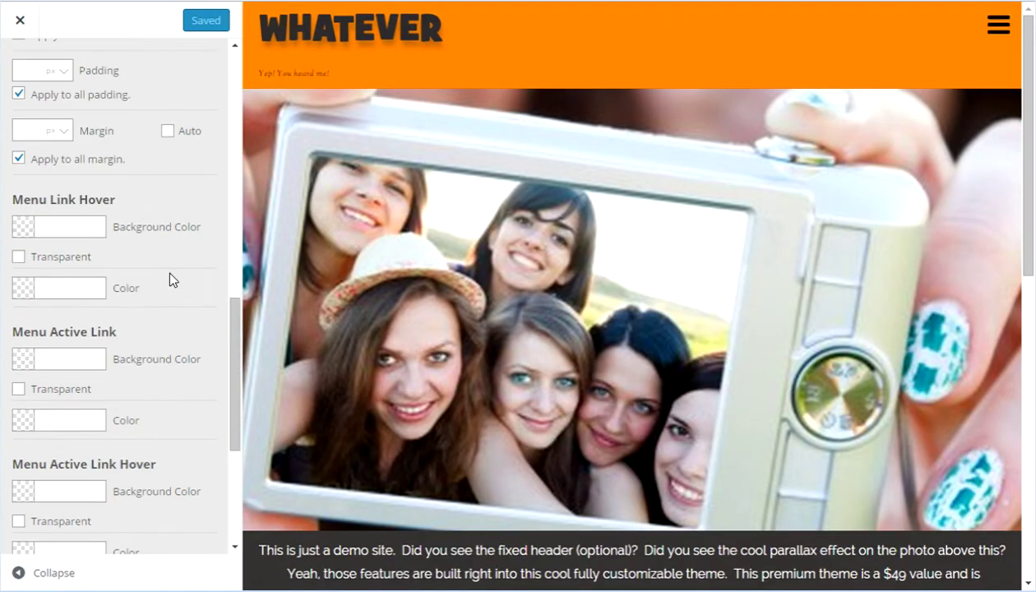
pyautogui.scroll(2, 85, 232)
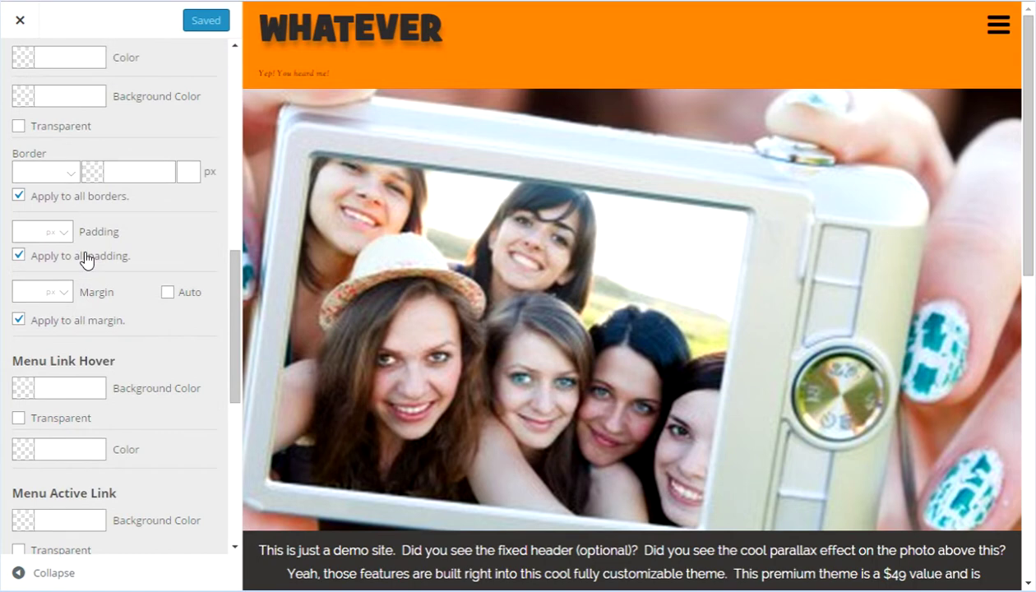
pyautogui.scroll(-1, 140, 341)
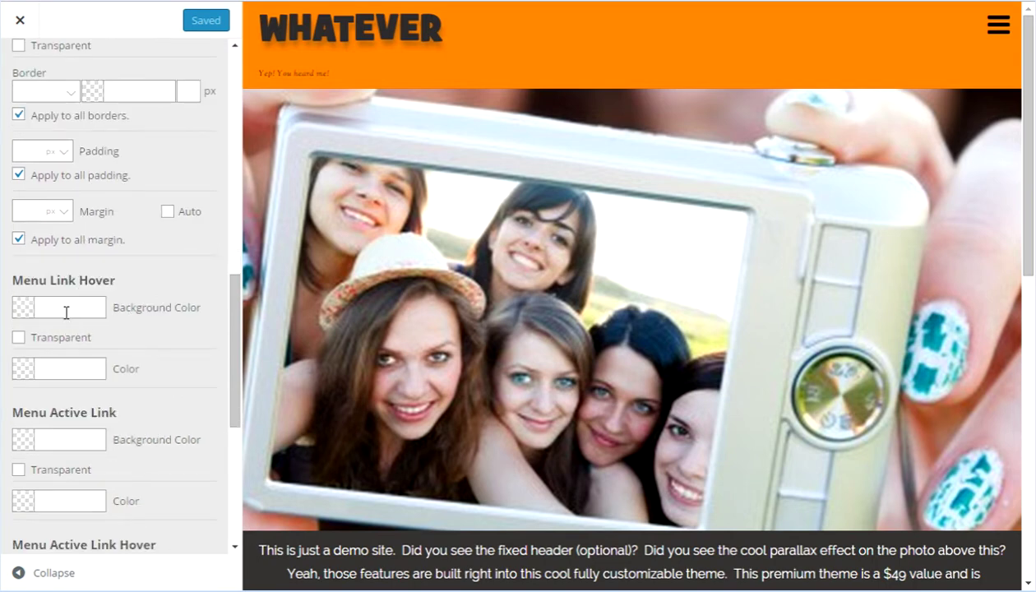
pyautogui.scroll(4, 146, 304)
pyautogui.scroll(-3, 150, 300)
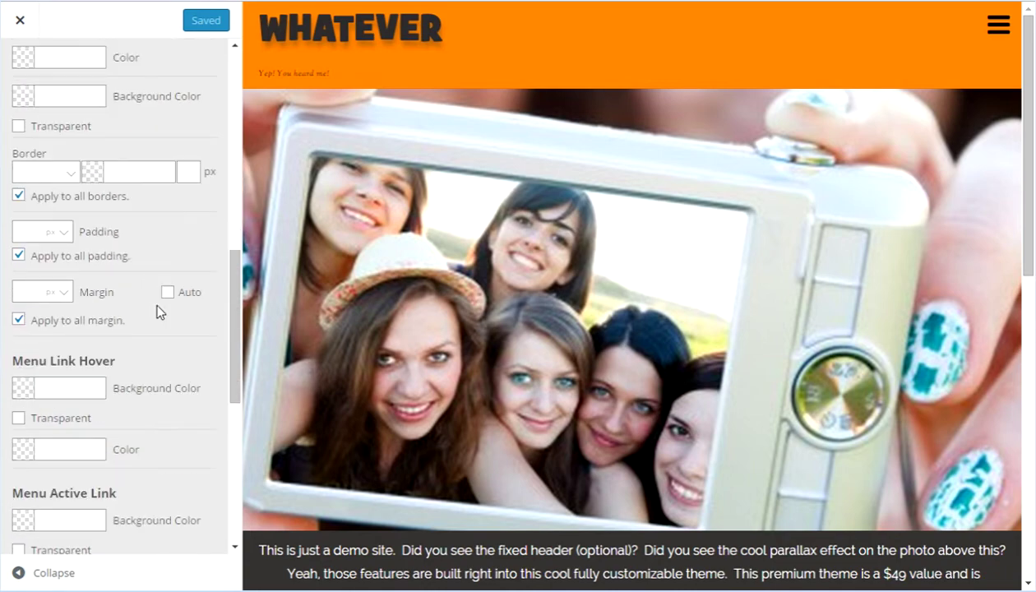
pyautogui.scroll(4, 167, 322)
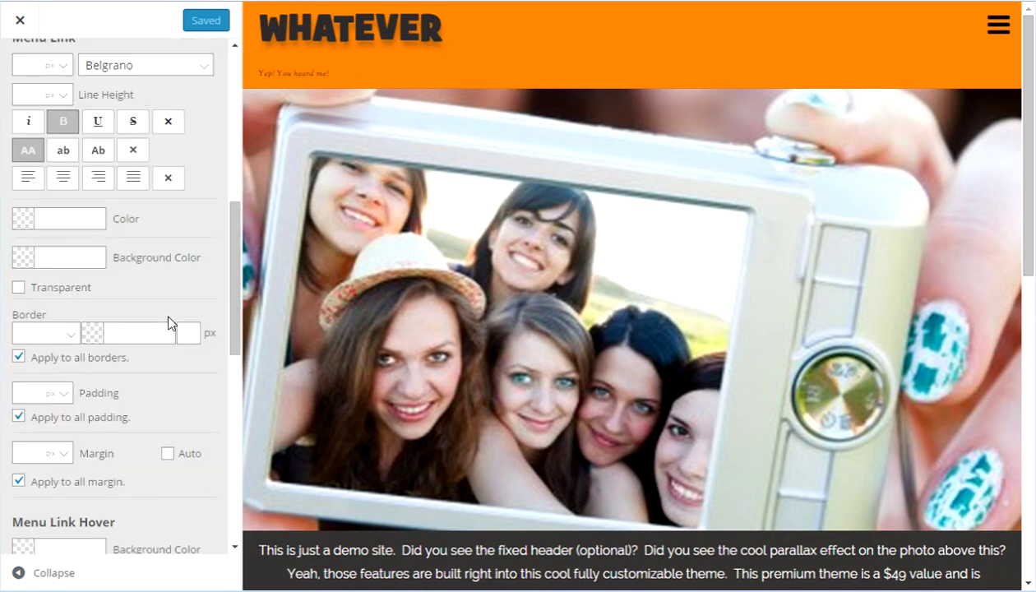
pyautogui.scroll(-2, 153, 433)
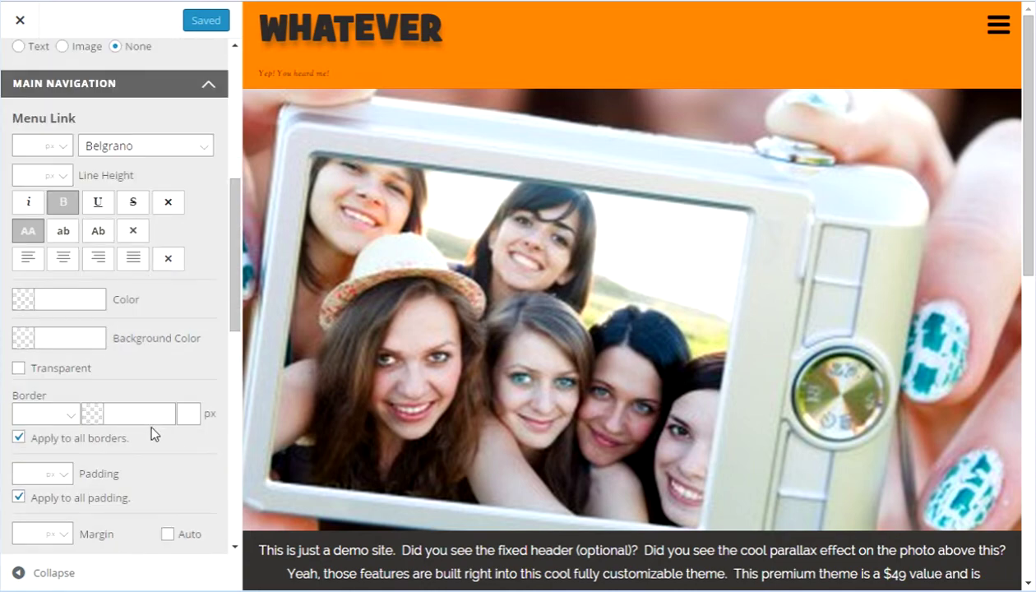
# Set the menu link text color to #ffffff and its background color to #cccccc, and publish the changes.
pyautogui.scroll(1, 170, 390)
pyautogui.click(81, 300)
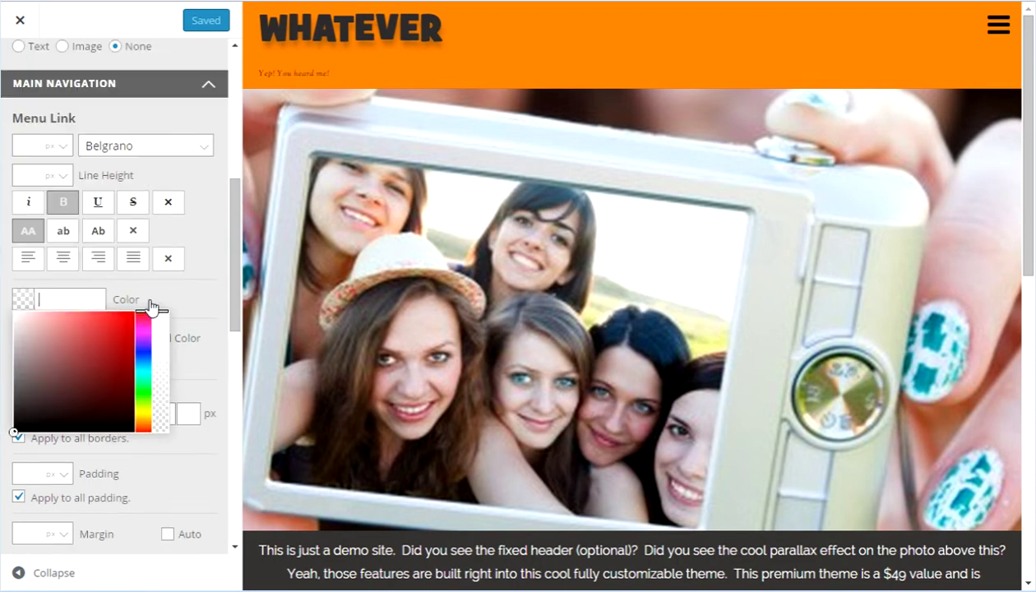
pyautogui.write('fff')
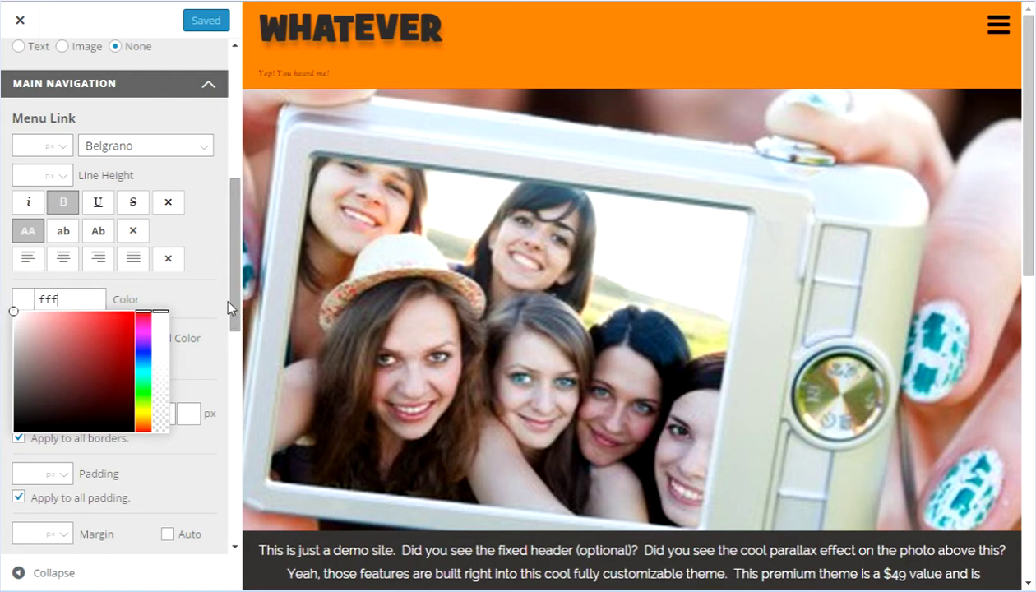
pyautogui.click(106, 327)
pyautogui.click(83, 339)
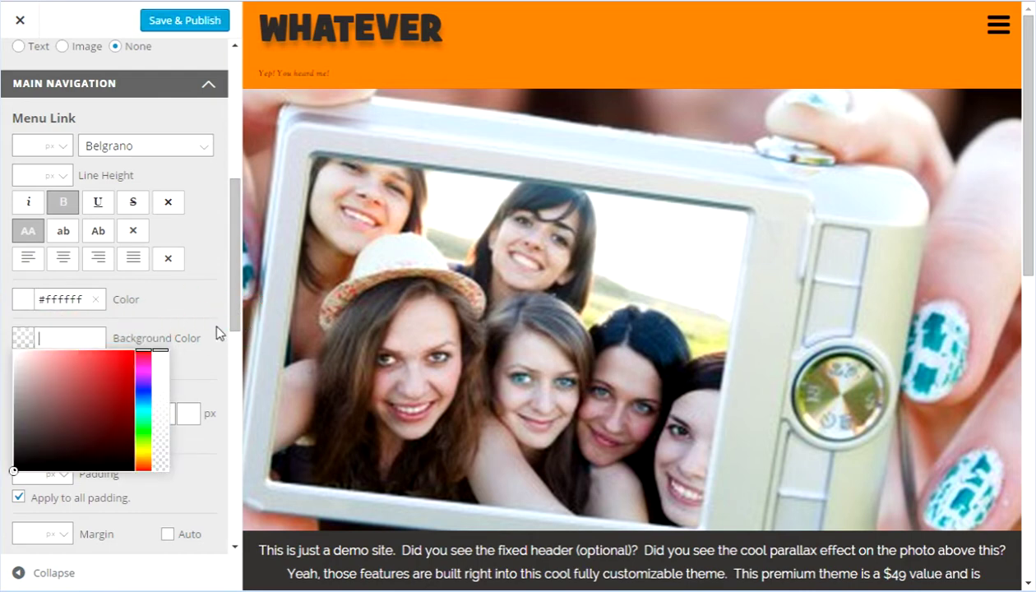
pyautogui.write('ccc')
pyautogui.click(184, 308)
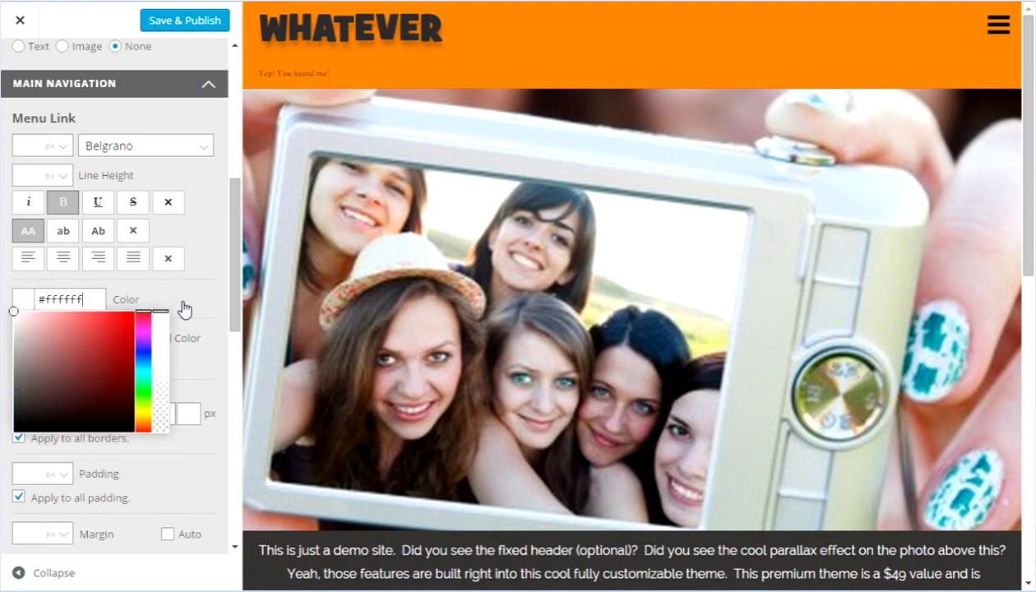
pyautogui.click(197, 22)
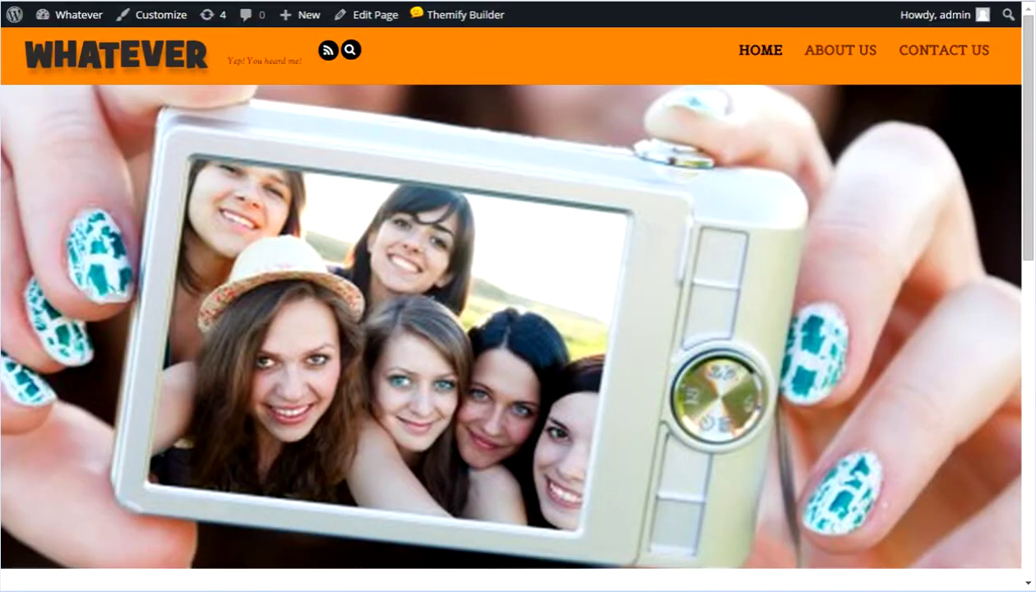
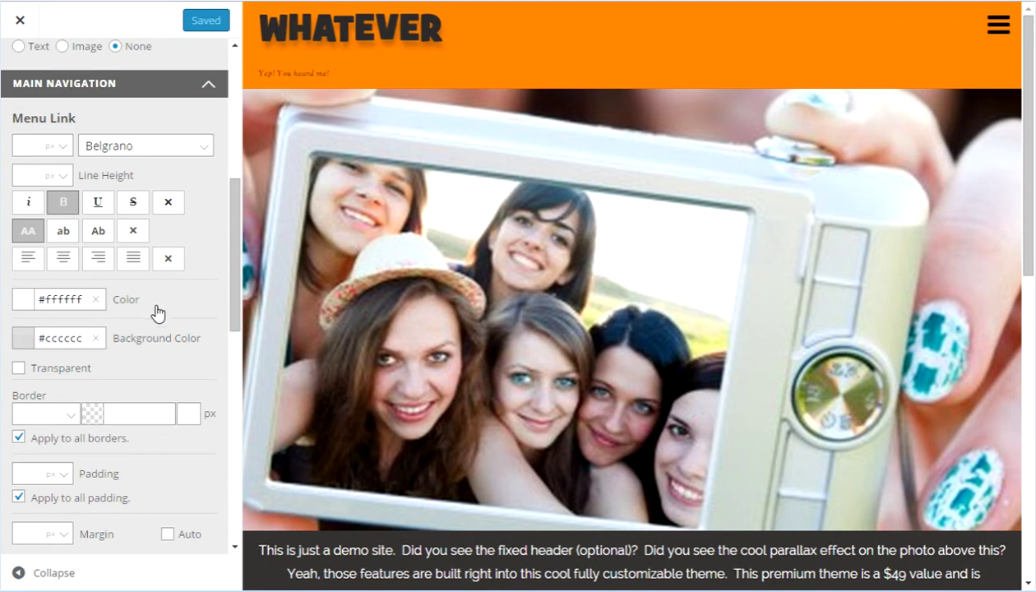
# Set the Menu Link Hover background color to the dark grey #635757.
pyautogui.scroll(-2, 156, 309)
pyautogui.scroll(-2, 162, 312)
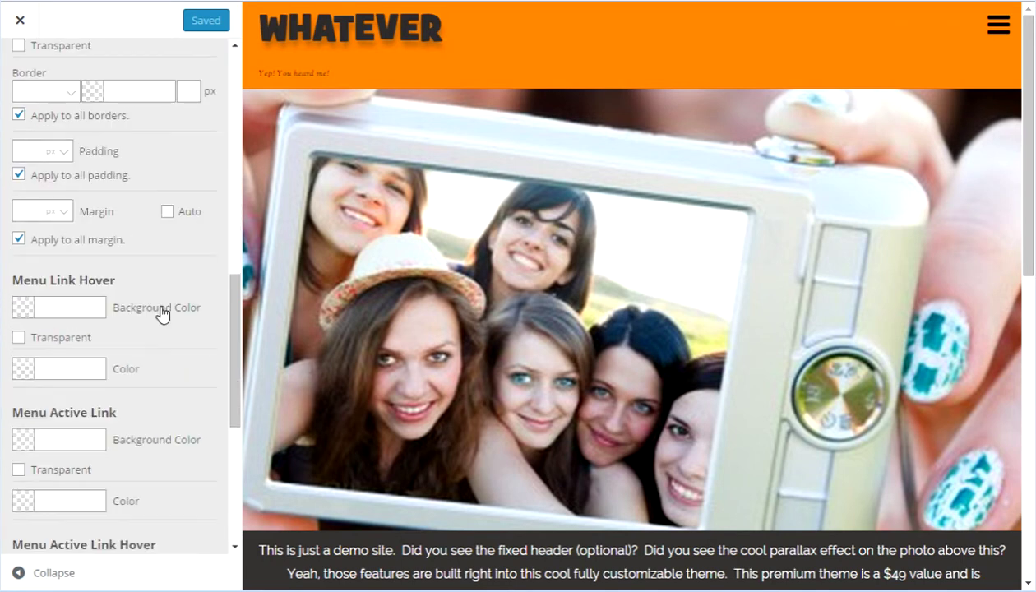
pyautogui.scroll(1, 157, 266)
pyautogui.scroll(-1, 82, 327)
pyautogui.click(23, 319)
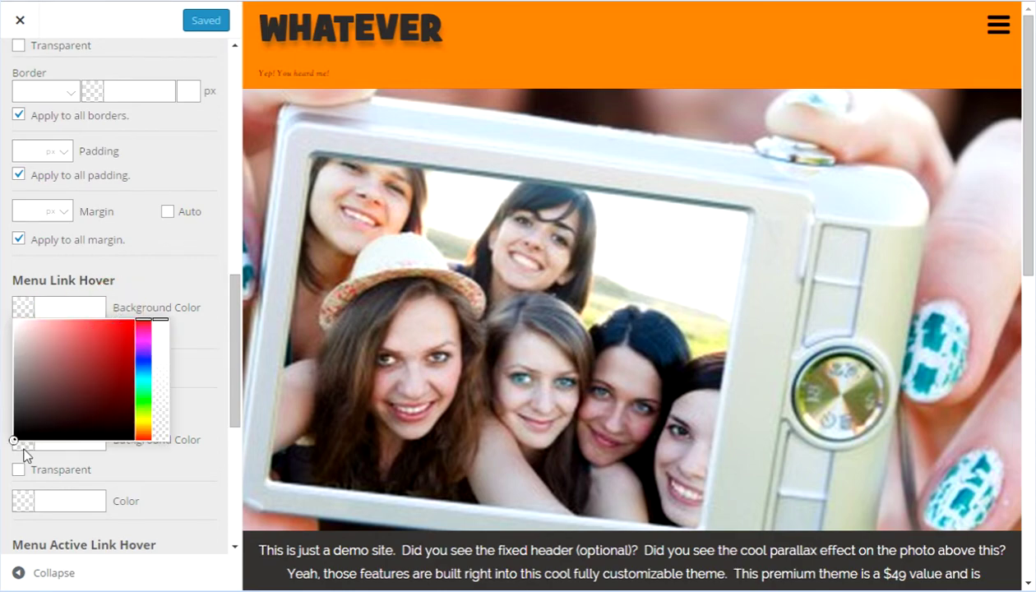
pyautogui.moveTo(14, 433); pyautogui.dragTo(28, 393)
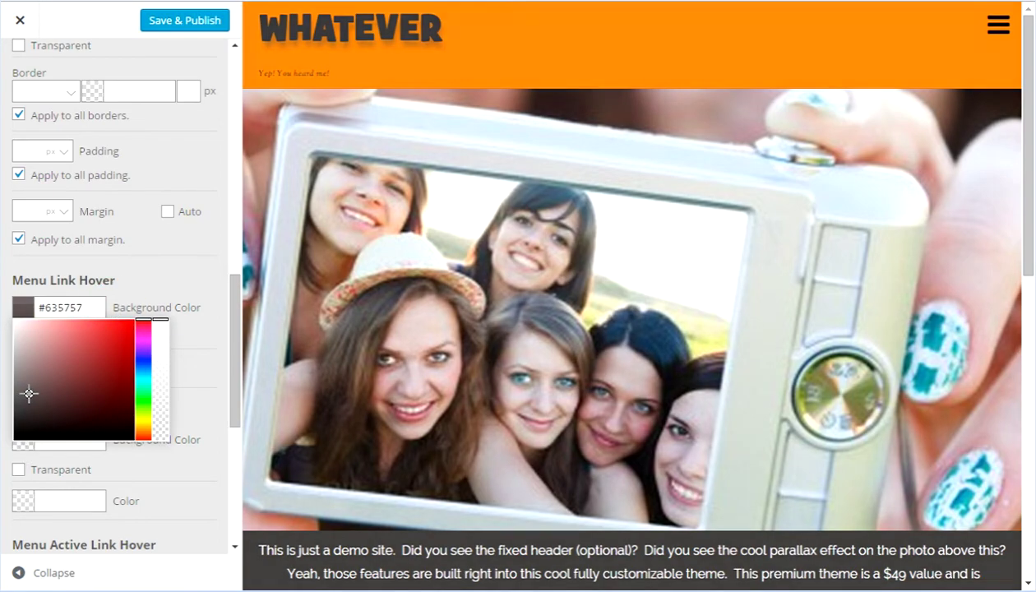
# Set the Menu Link Hover text color to #ffffff and publish the hover styling.
pyautogui.click(60, 393)
pyautogui.click(46, 401)
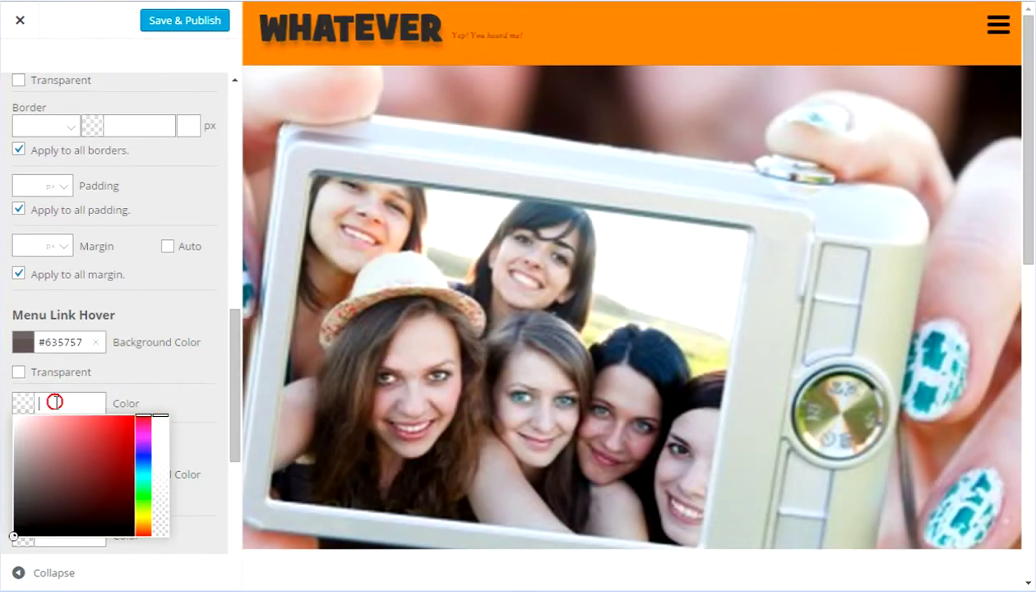
pyautogui.write('#ffffff')
pyautogui.click(162, 386)
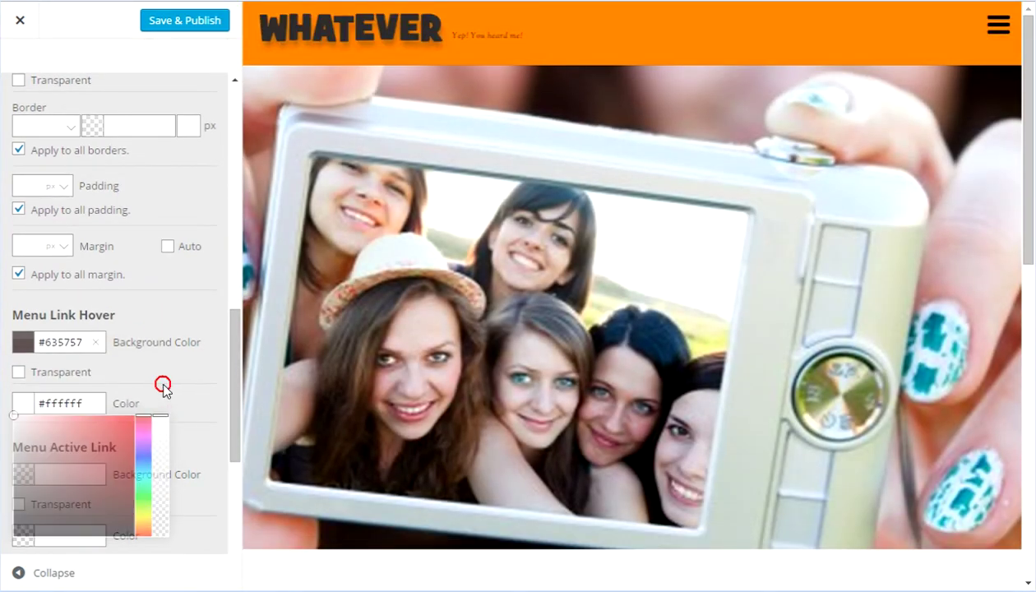
pyautogui.click(401, 33)
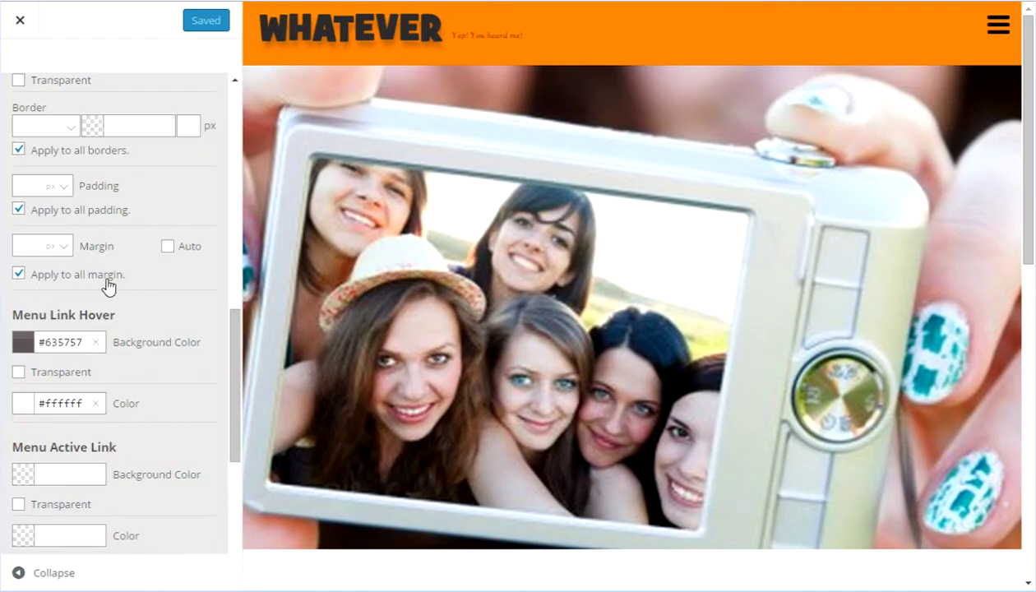
# Set the Menu Active Link background color to the red #eb2a2a.
pyautogui.scroll(-3, 107, 284)
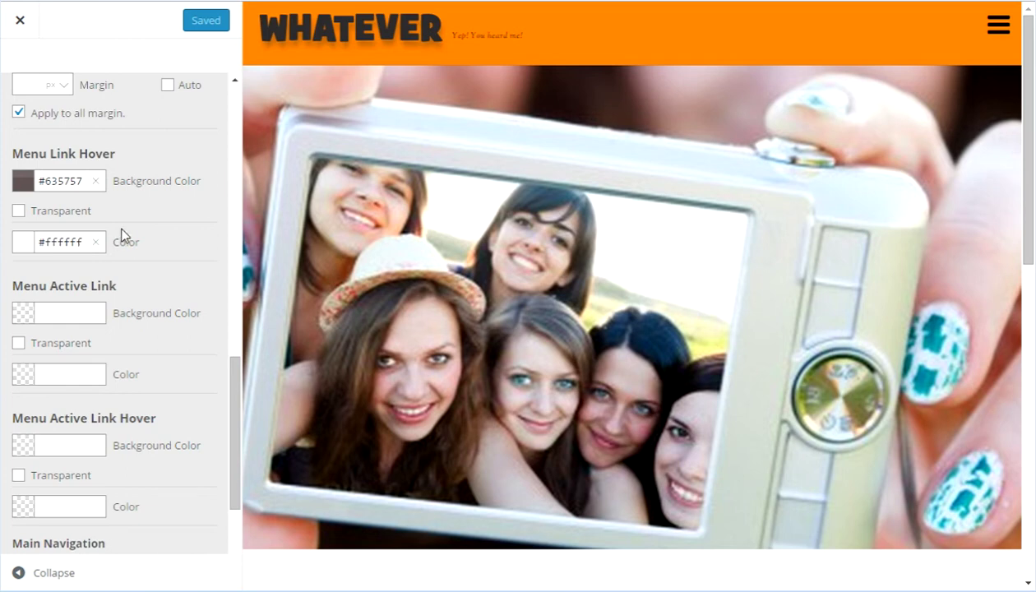
pyautogui.scroll(-2, 153, 238)
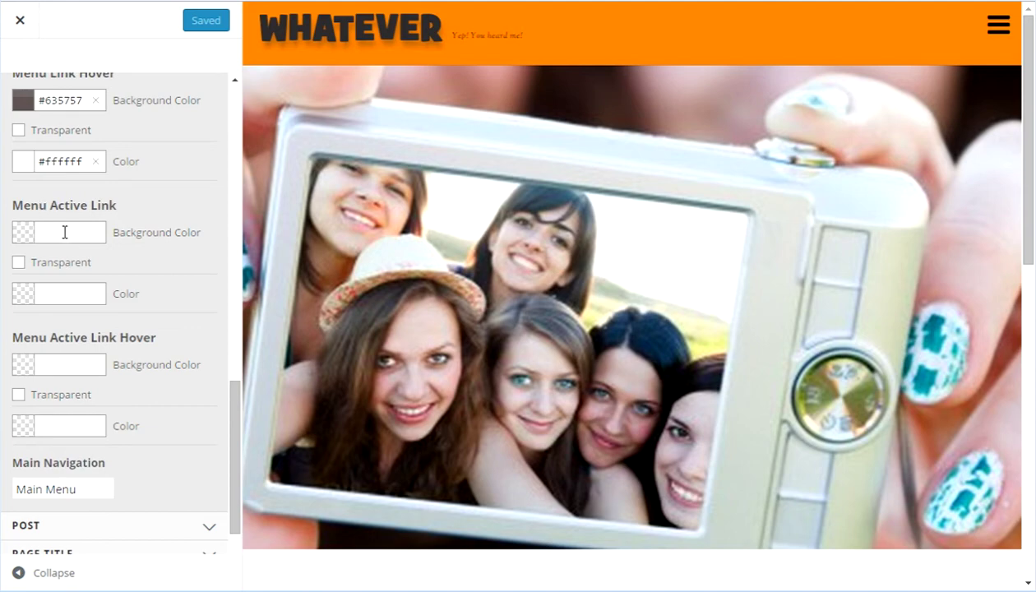
pyautogui.click(45, 231)
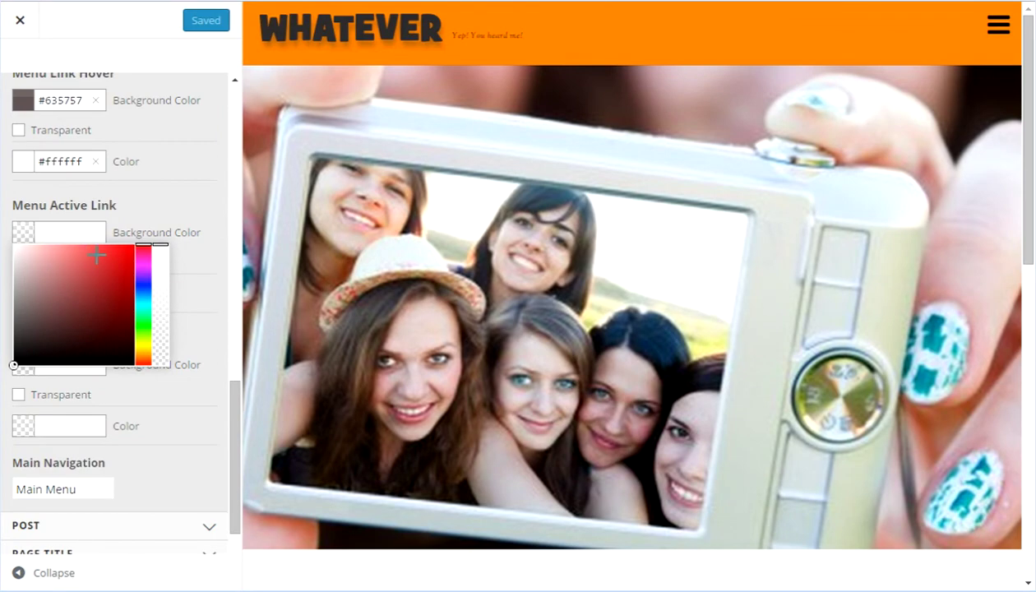
pyautogui.click(112, 252)
pyautogui.click(156, 311)
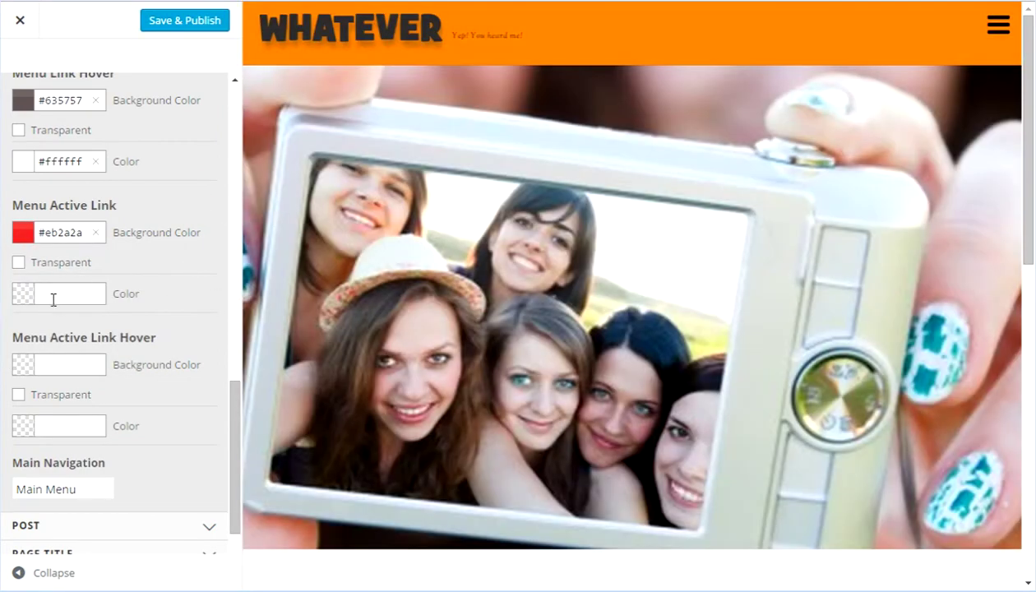
# Set the Menu Active Link text color to the yellow #f5e93b.
pyautogui.click(52, 298)
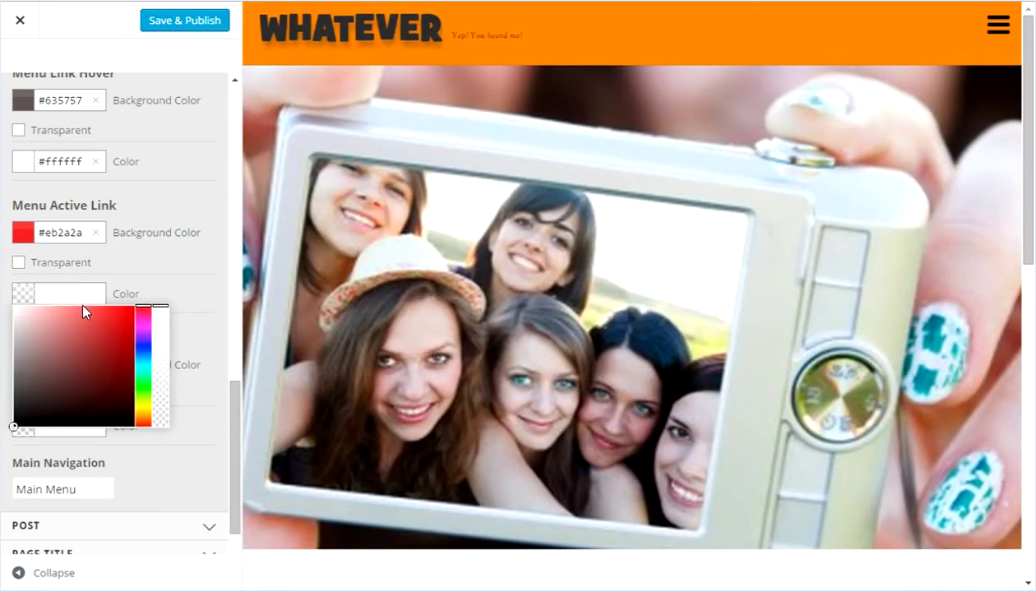
pyautogui.click(23, 294)
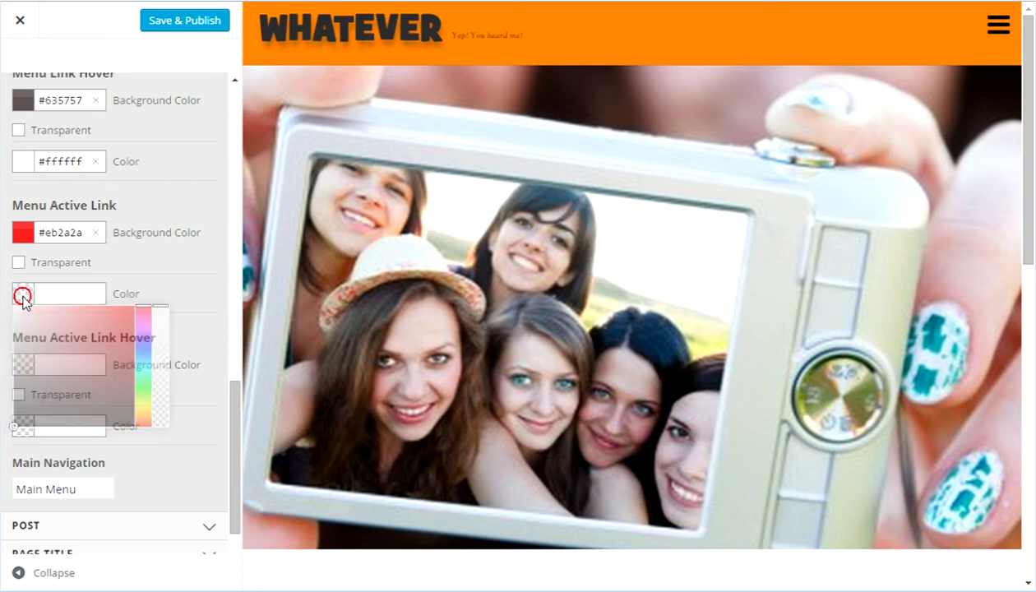
pyautogui.click(23, 294)
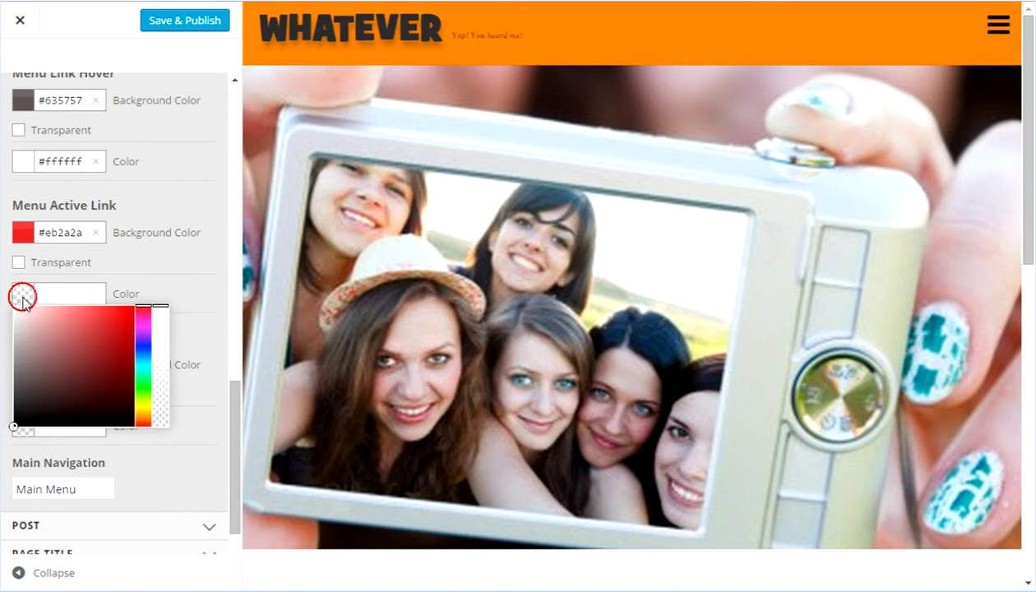
pyautogui.click(147, 407)
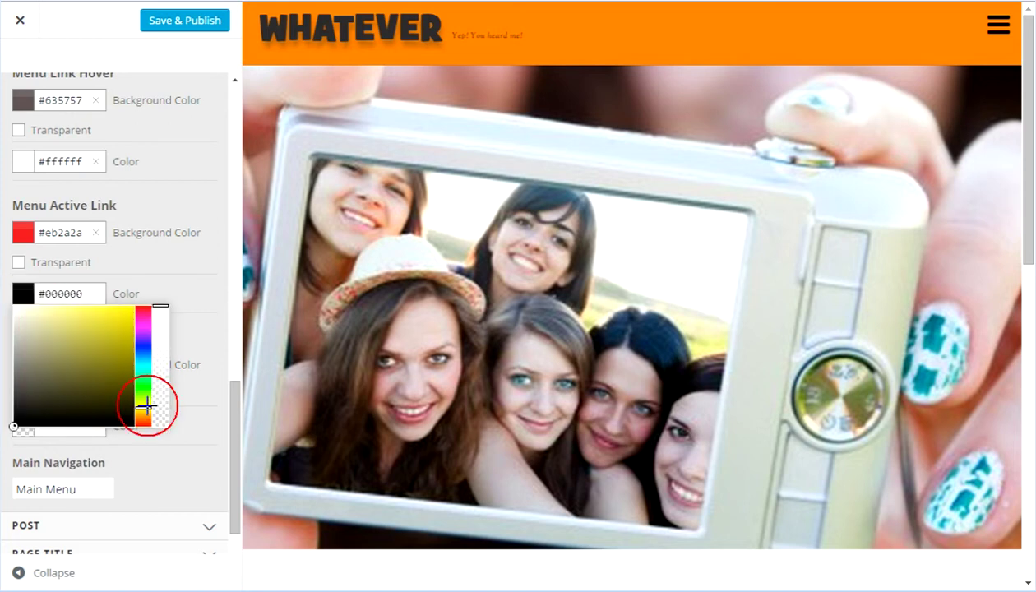
pyautogui.click(106, 310)
pyautogui.click(188, 259)
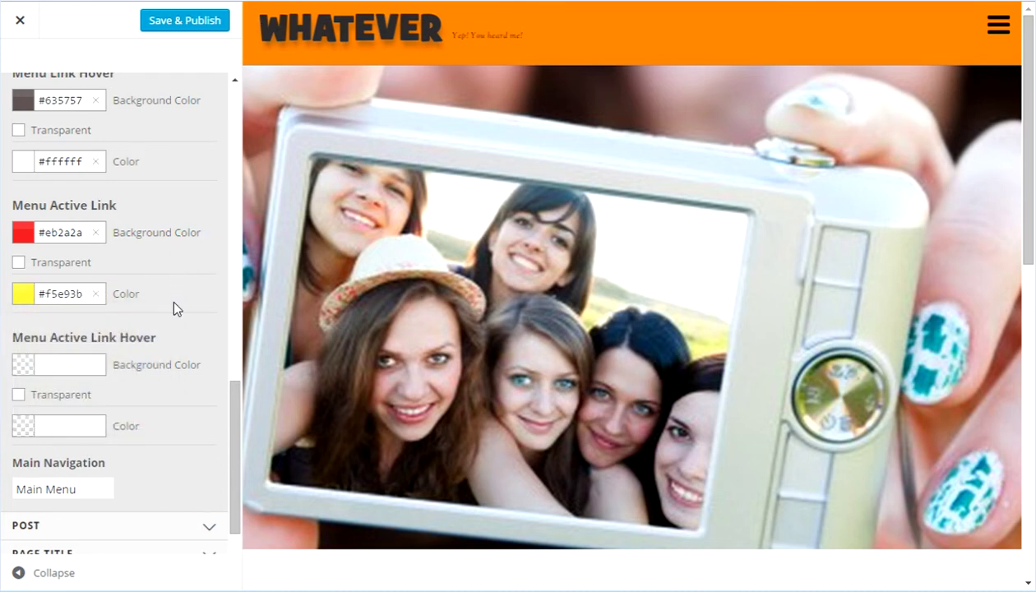
# Set the Menu Active Link Hover background color to the dark red #6b1a1a.
pyautogui.click(51, 367)
pyautogui.click(106, 446)
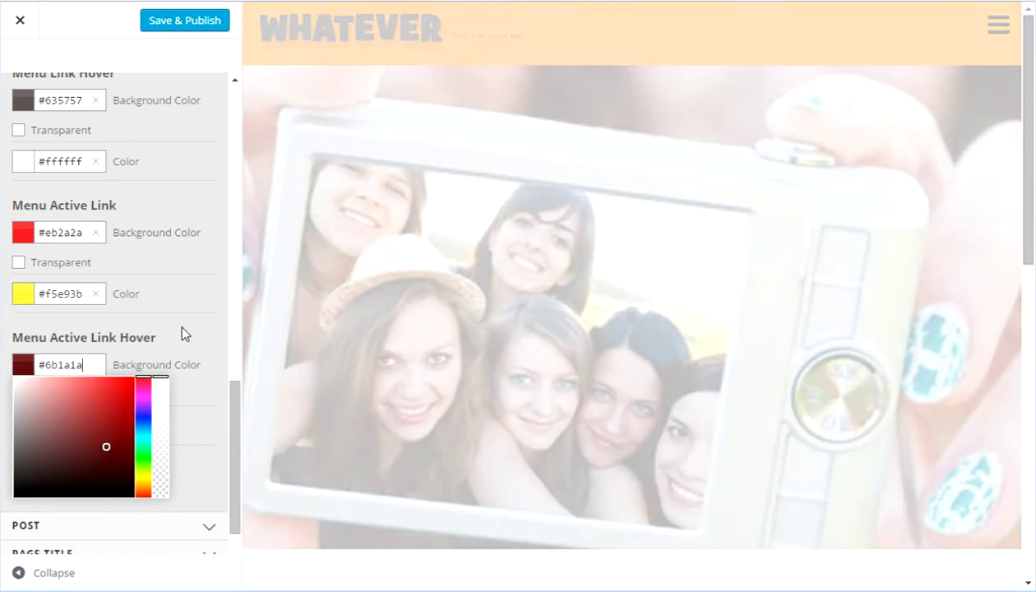
pyautogui.click(168, 370)
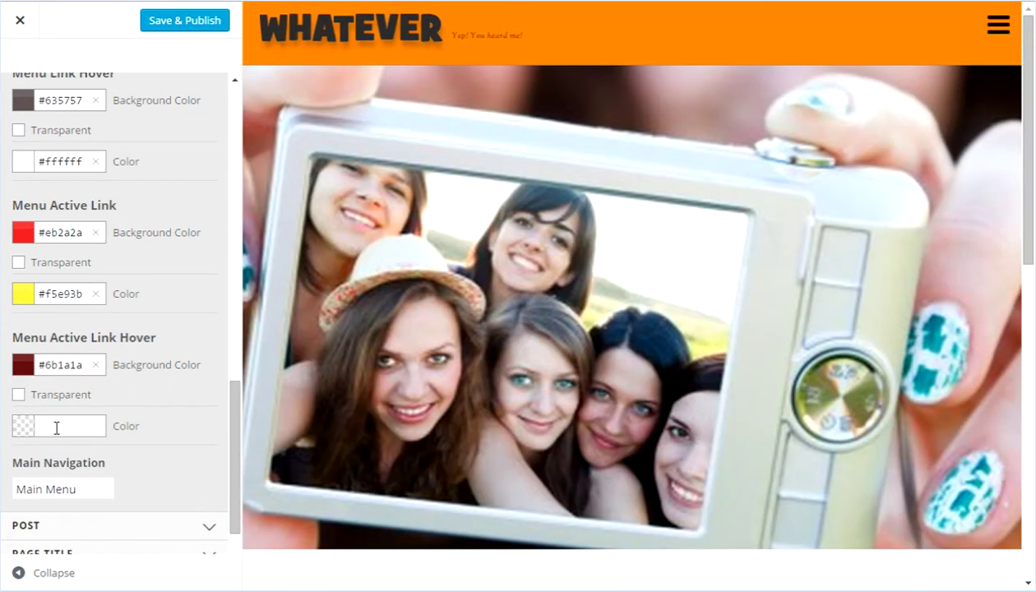
# Copy the Menu Active Link text color #f5e93b into the Menu Active Link Hover text color.
pyautogui.click(56, 427)
pyautogui.click(80, 294)
pyautogui.hotkey('ctrl', 'c')
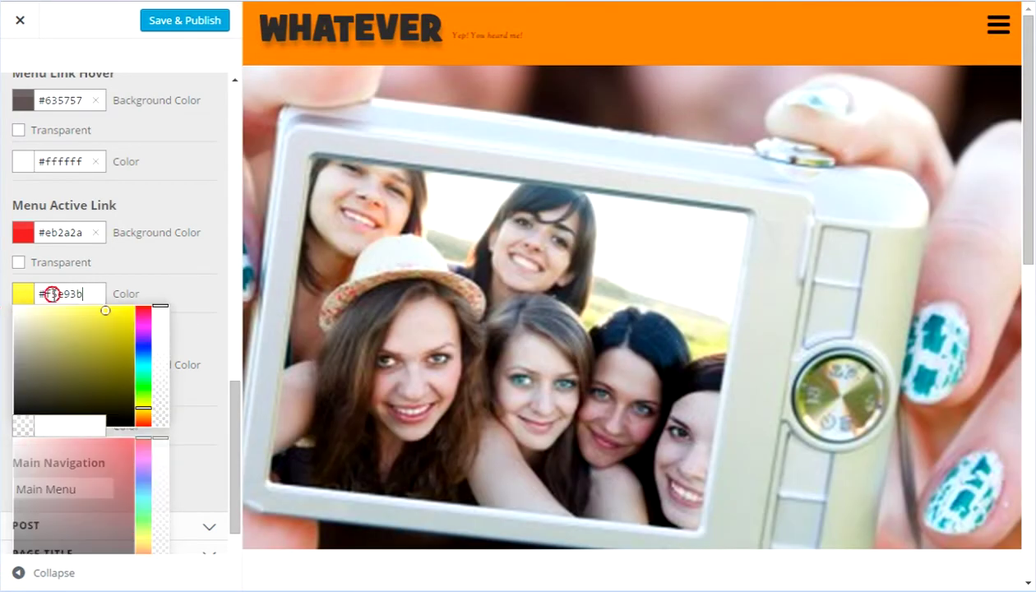
pyautogui.click(191, 278)
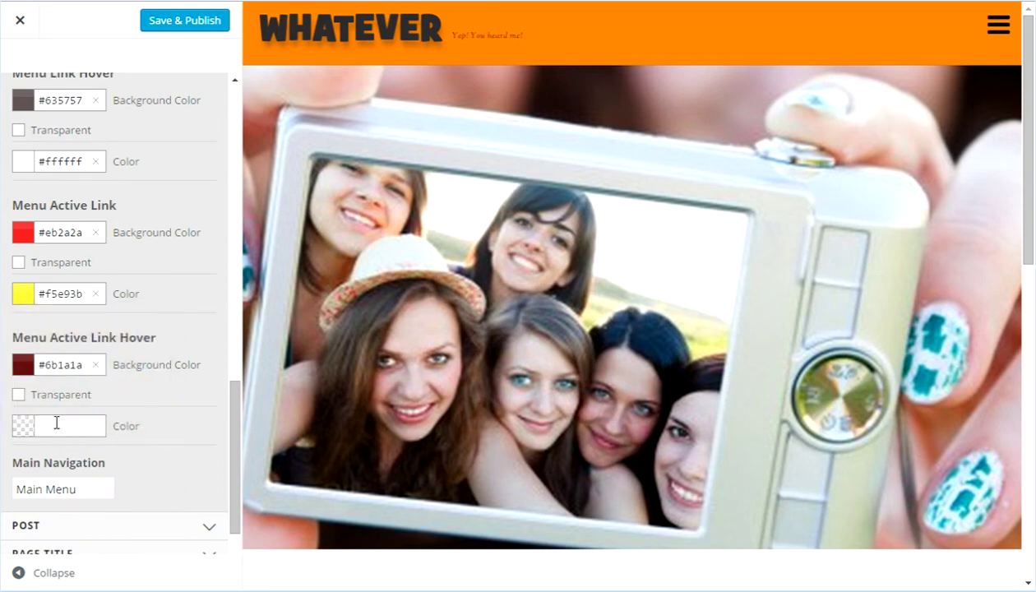
pyautogui.click(56, 425)
pyautogui.hotkey('ctrl', 'v')
pyautogui.click(194, 382)
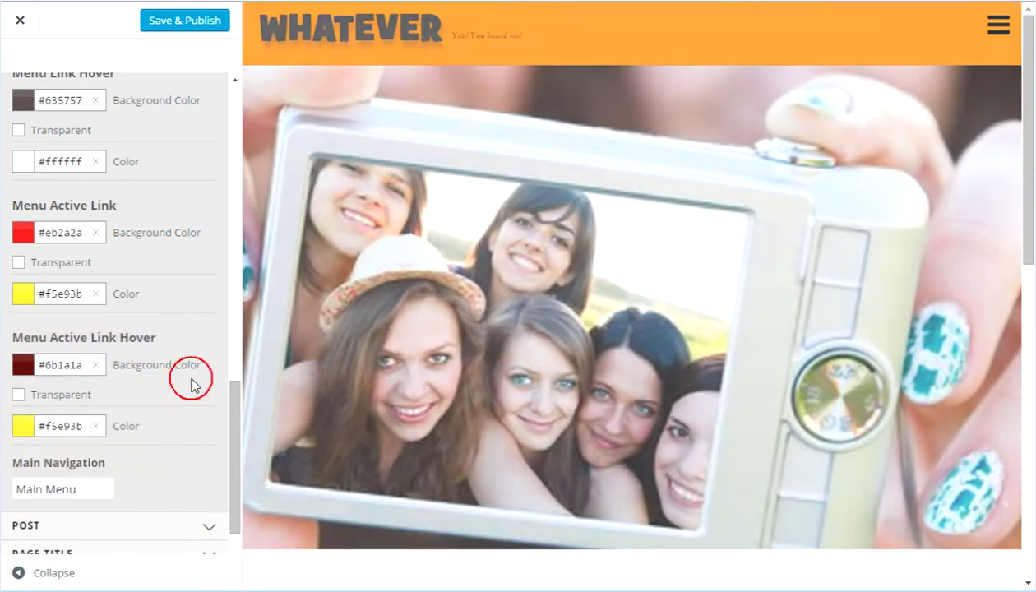
# Publish the active link and active link hover colors, and reload the live site to check the menu.
pyautogui.scroll(-3, 194, 385)
pyautogui.scroll(5, 149, 323)
pyautogui.click(169, 21)
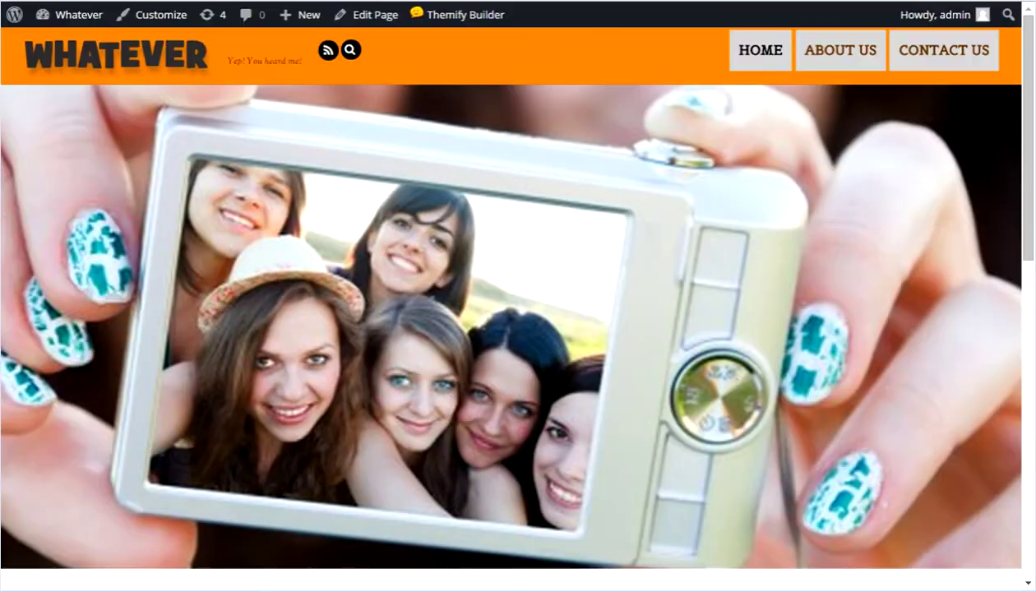
pyautogui.press('F5')
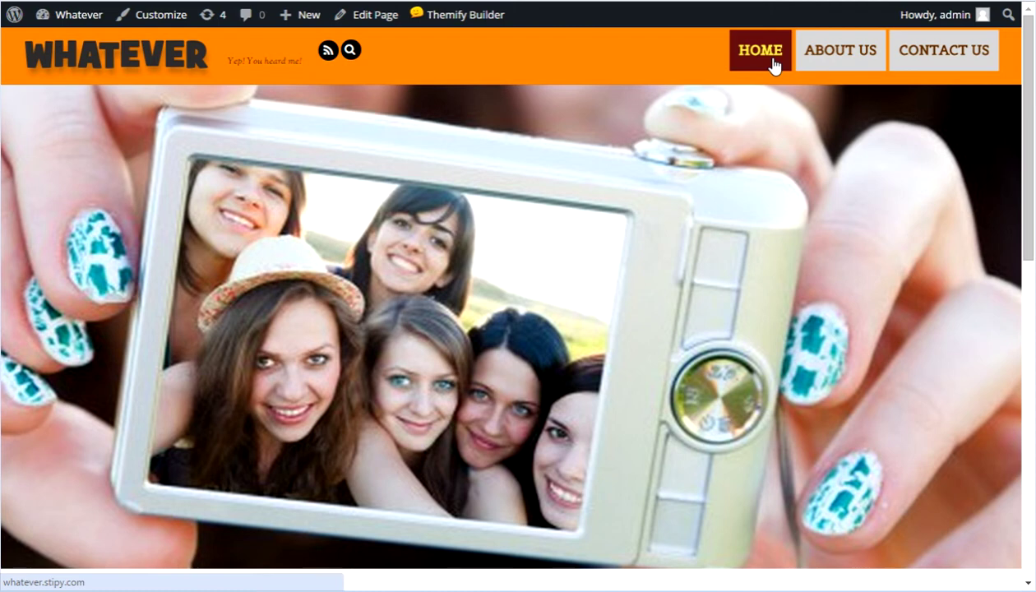
# Inspect the live site's Home menu link in the browser developer tools, examining its list item, link markup and applied CSS rules.
pyautogui.rightClick(773, 64)
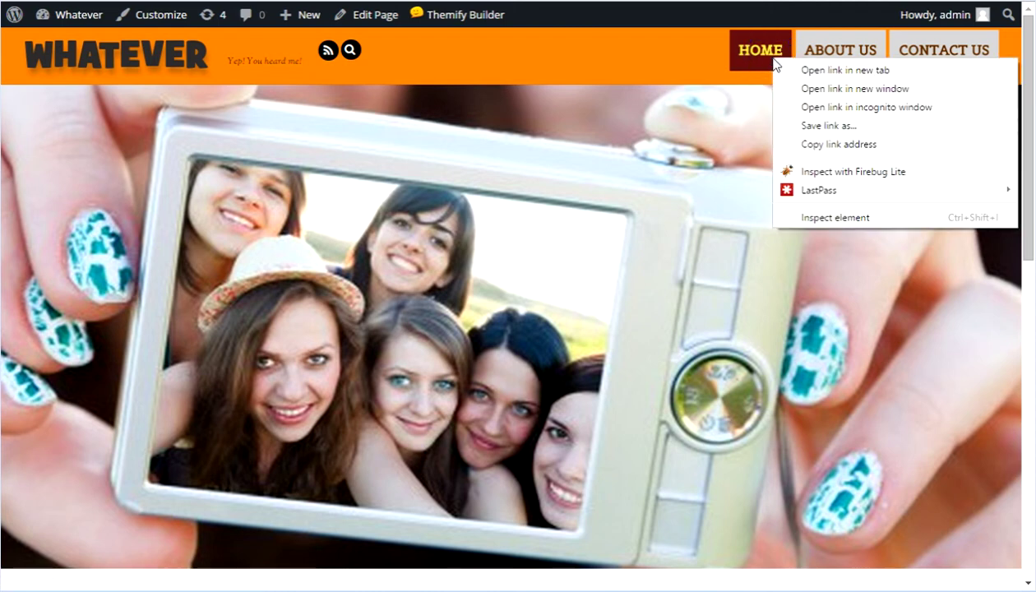
pyautogui.click(818, 219)
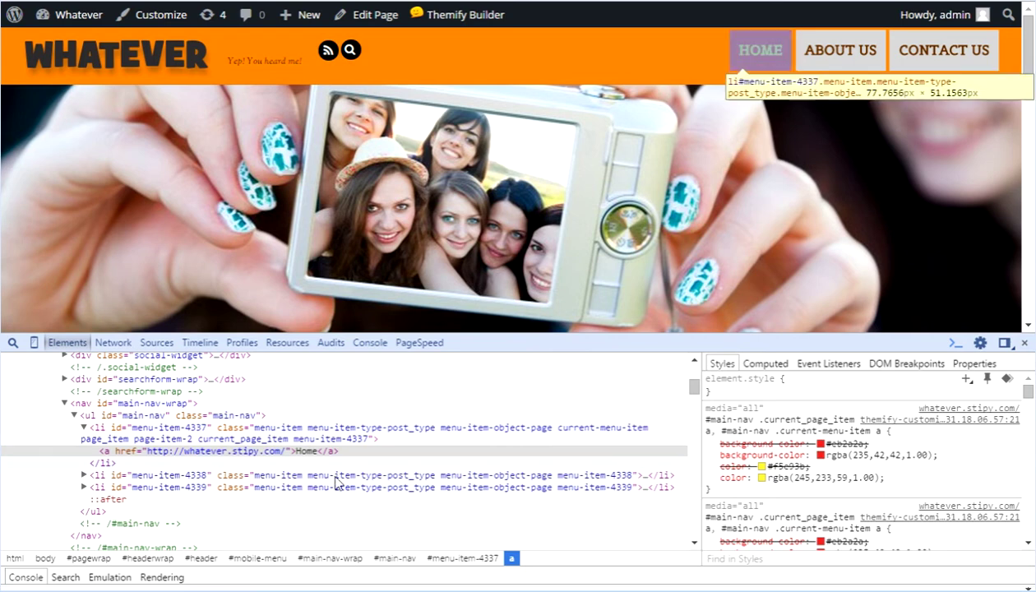
pyautogui.click(120, 429)
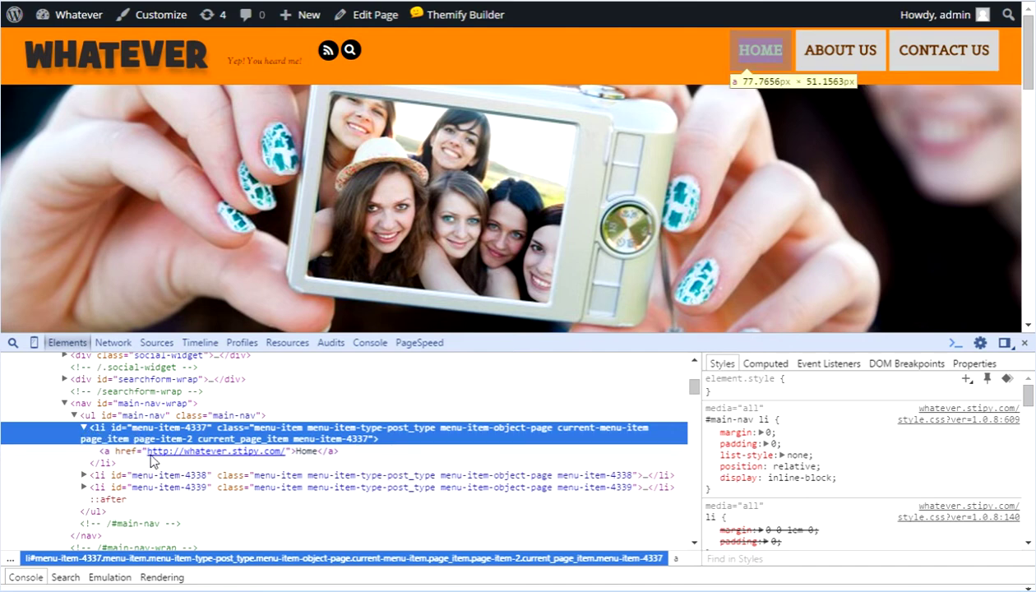
pyautogui.click(129, 454)
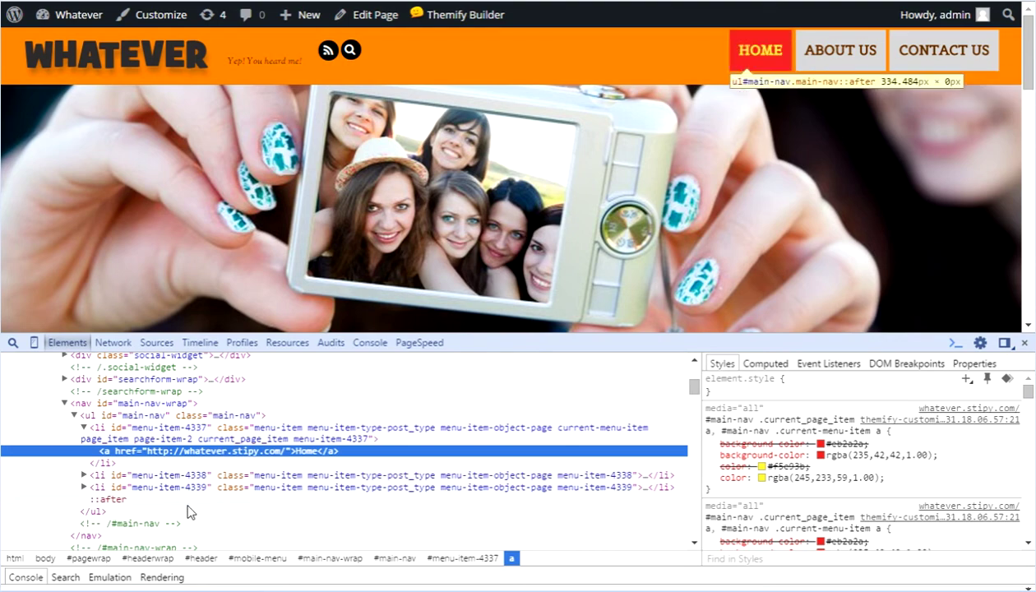
pyautogui.click(184, 475)
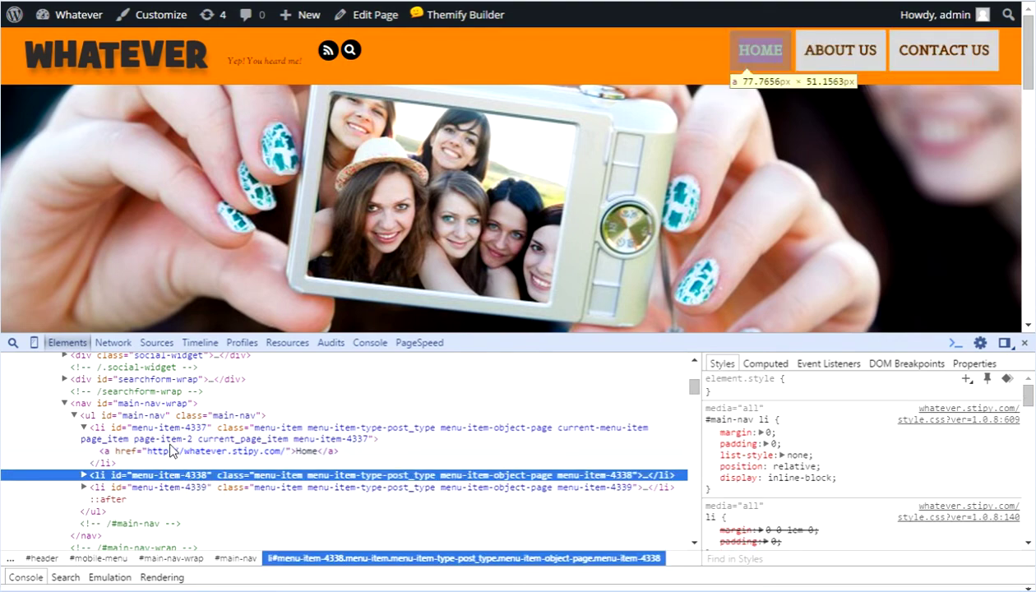
pyautogui.click(114, 450)
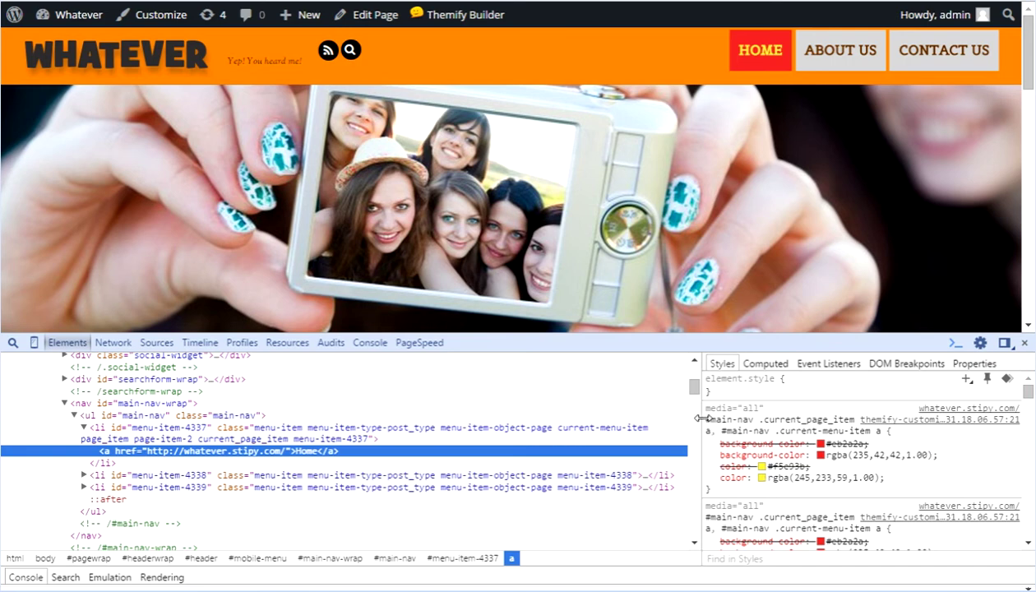
pyautogui.moveTo(707, 418); pyautogui.dragTo(790, 493)
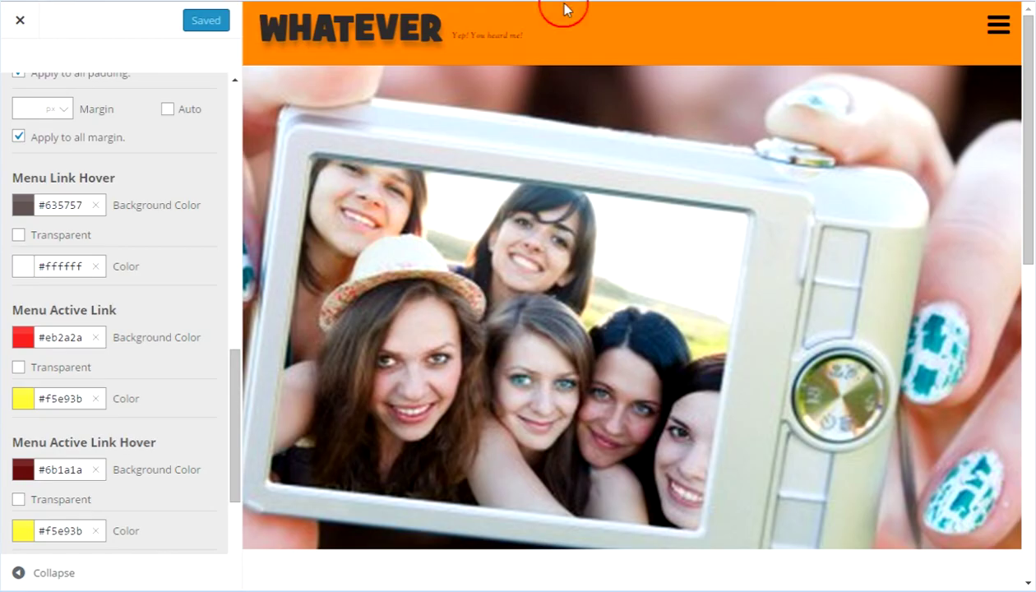
# Paste the copied #main-nav current menu item rule into the theme's Custom CSS.
pyautogui.scroll(-1, 150, 235)
pyautogui.scroll(-2, 150, 235)
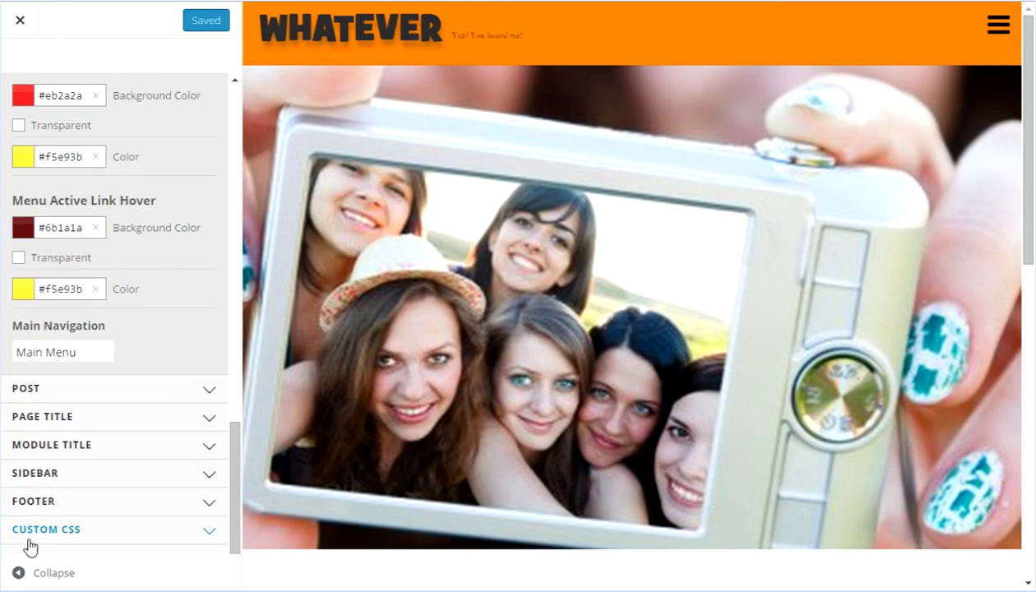
pyautogui.click(211, 532)
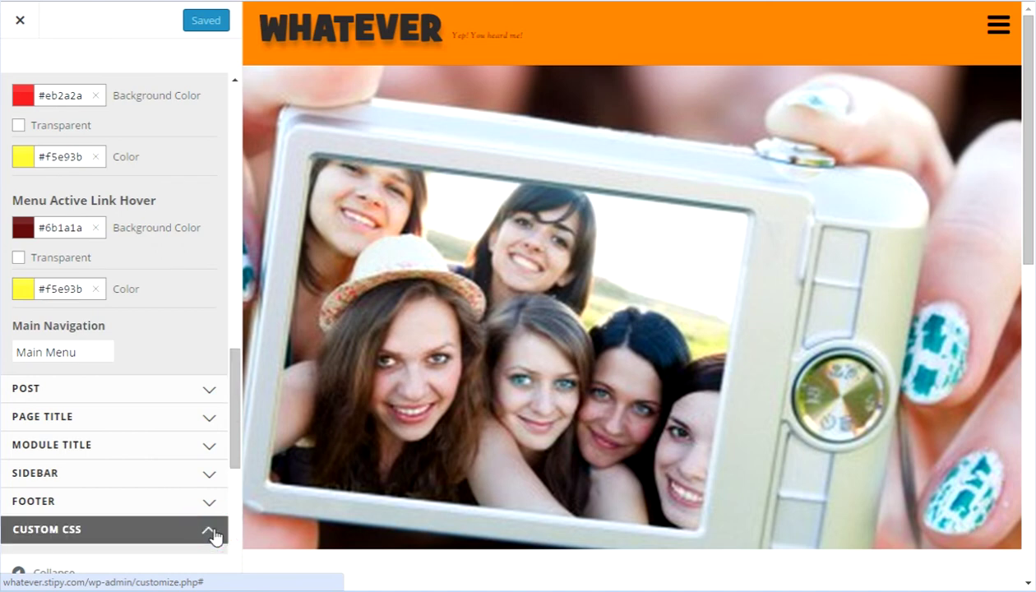
pyautogui.click(71, 291)
pyautogui.hotkey('ctrl', 'v')
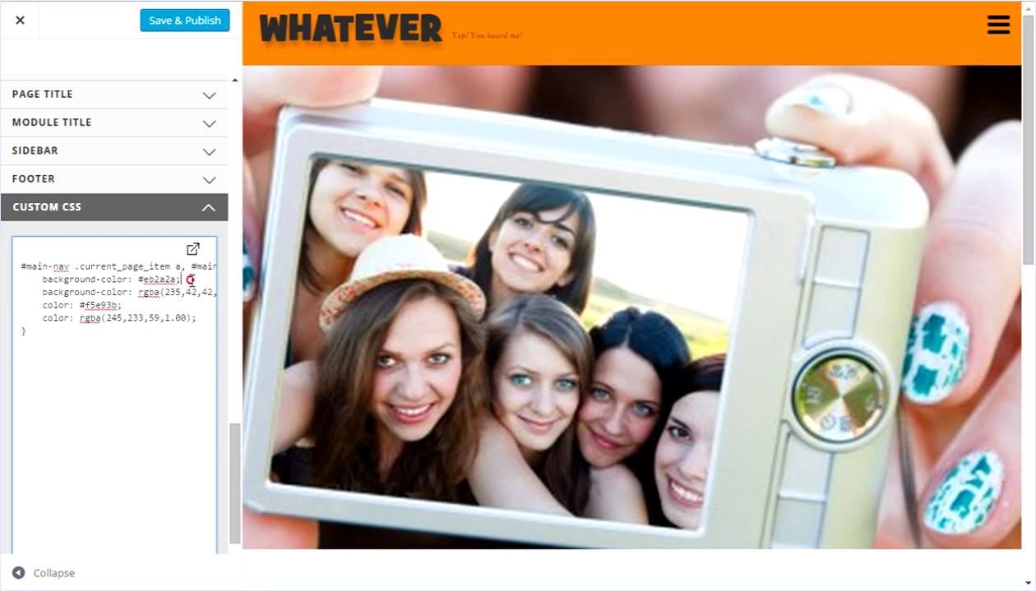
# Delete the hex declarations background-color: #eb2a2a and color: #f5e93b from the custom CSS rule, keeping the rgba ones.
pyautogui.moveTo(194, 279); pyautogui.dragTo(21, 279)
pyautogui.press('BackSpace')
pyautogui.moveTo(122, 305); pyautogui.dragTo(20, 305)
pyautogui.press('BackSpace')
pyautogui.press('BackSpace')
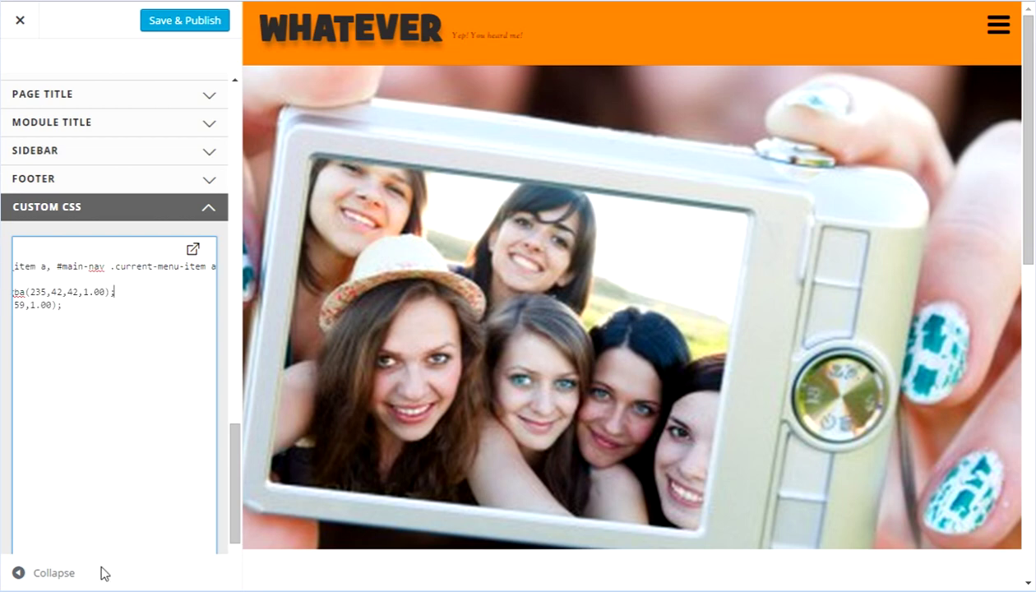
# Replace the rgba text color value in the custom CSS rule with #fff !important.
pyautogui.moveTo(74, 305); pyautogui.dragTo(18, 305)
pyautogui.click(157, 307)
pyautogui.click(185, 306)
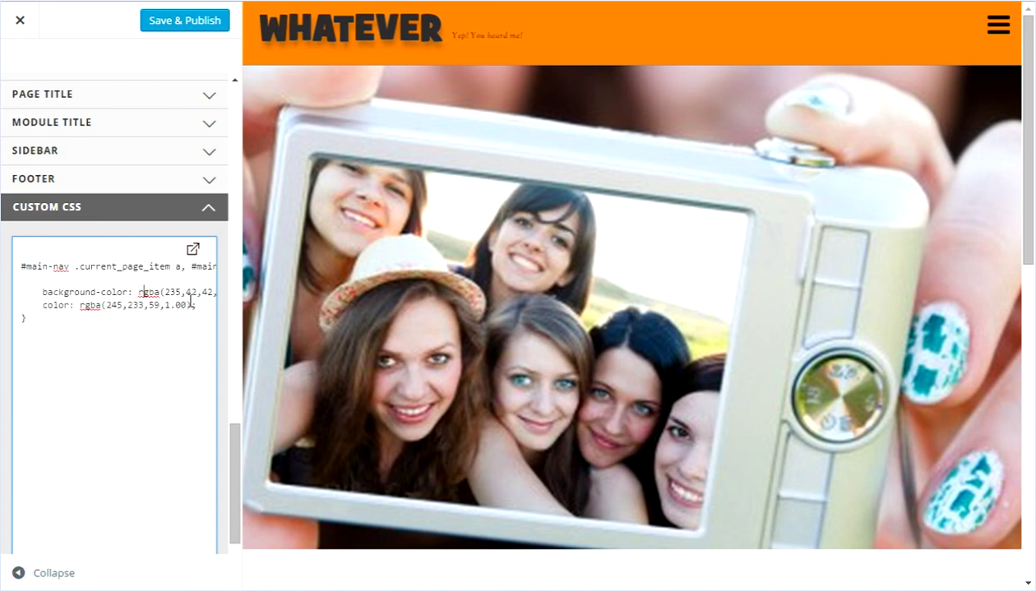
pyautogui.moveTo(190, 305); pyautogui.dragTo(76, 302)
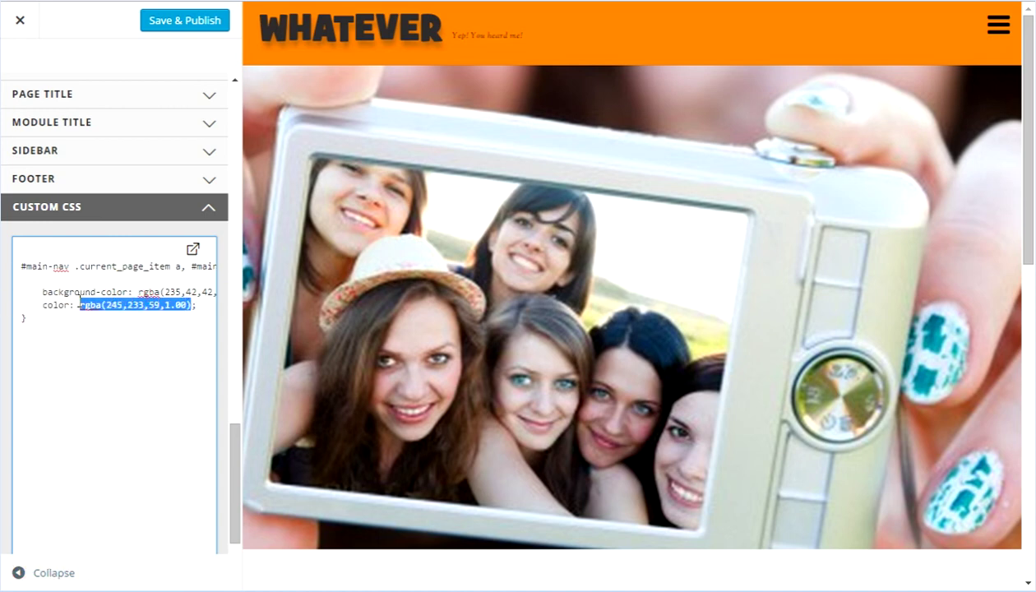
pyautogui.write('#fff !important;')
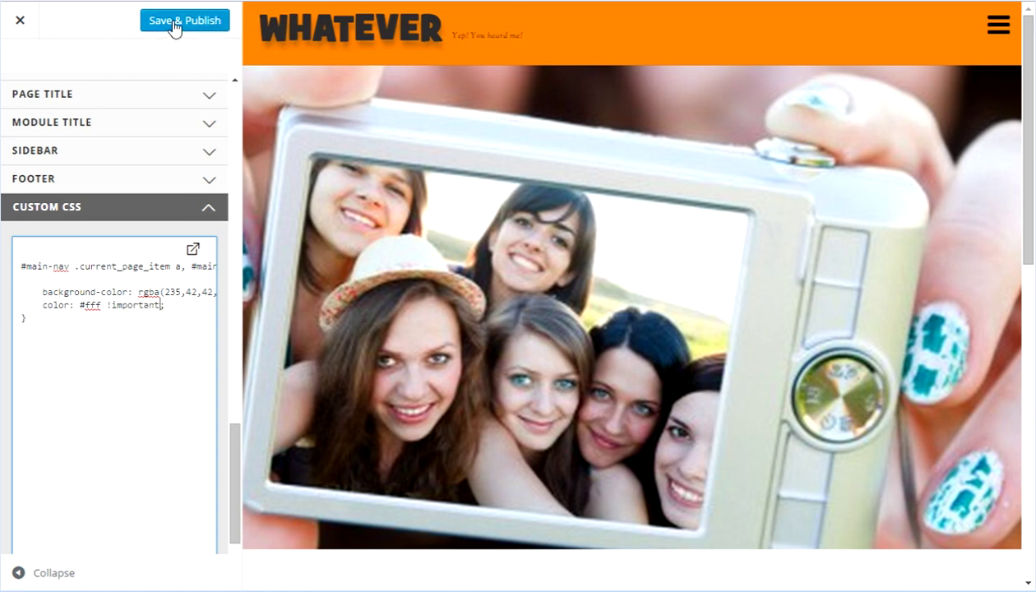
pyautogui.doubleClick(91, 303)
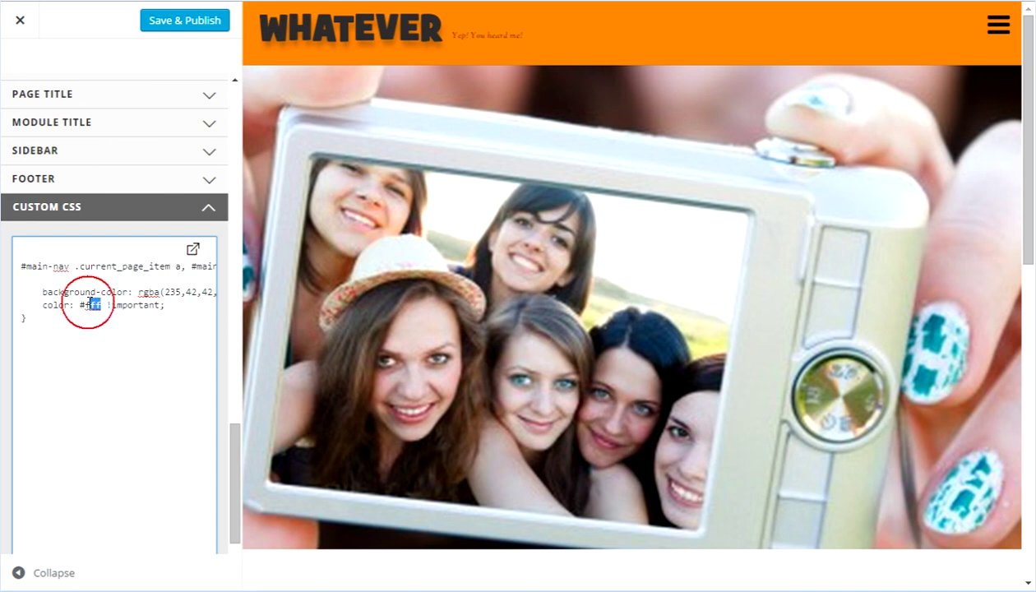
# Publish the custom CSS and reload the live site to check the Home menu link.
pyautogui.click(185, 25)
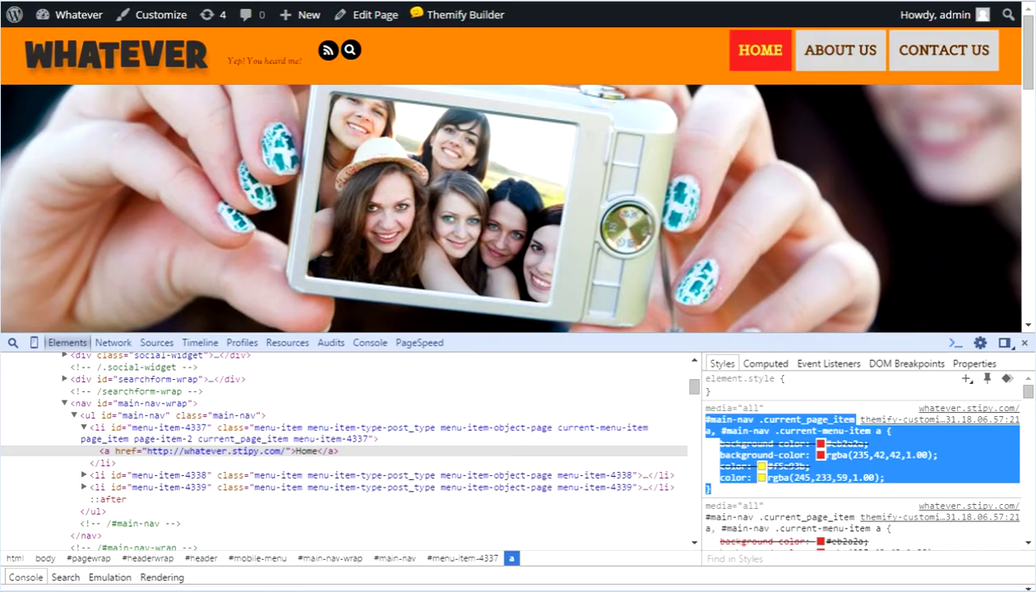
pyautogui.press('F5')
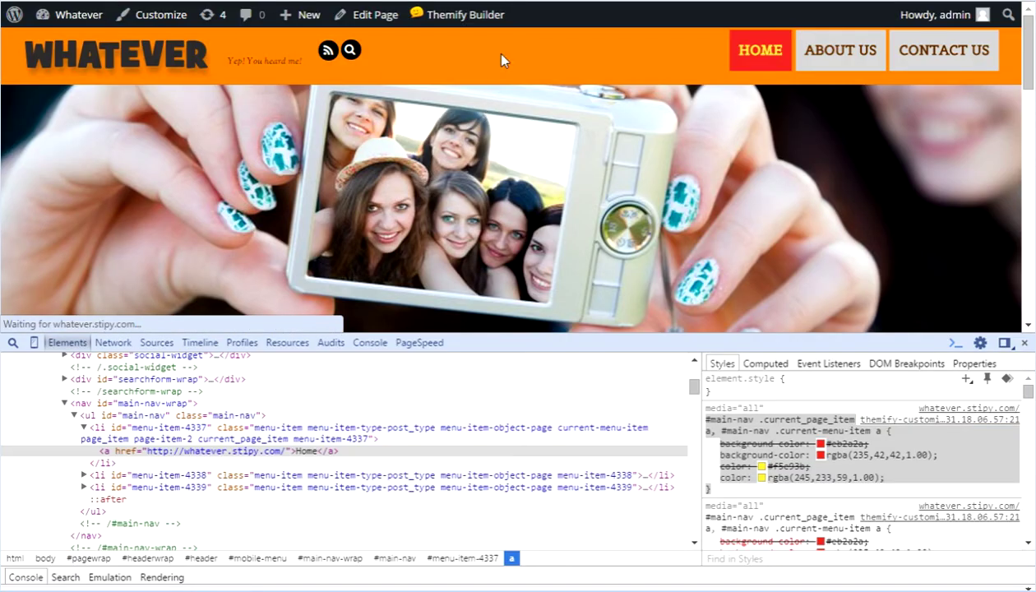